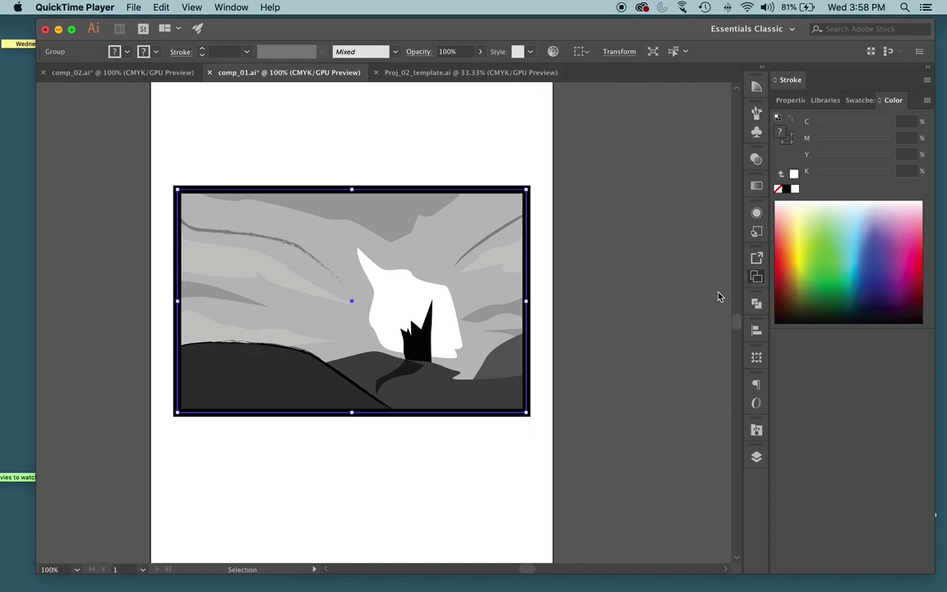
Hide Illustrator and select Proj_02_template.ai among the desktop files
{"action": "key", "text": "F11"}
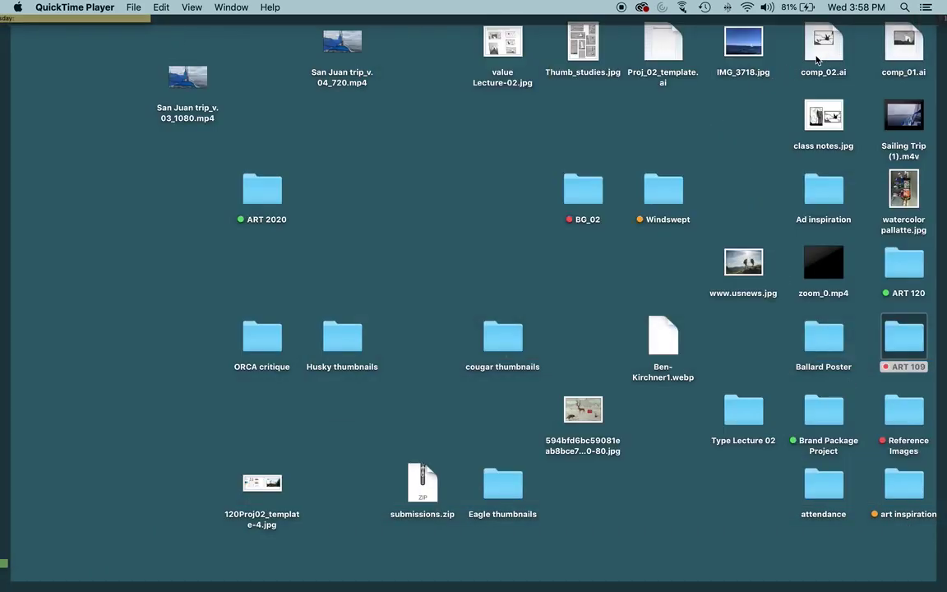
{"action": "left_click", "coordinate": [669, 57]}
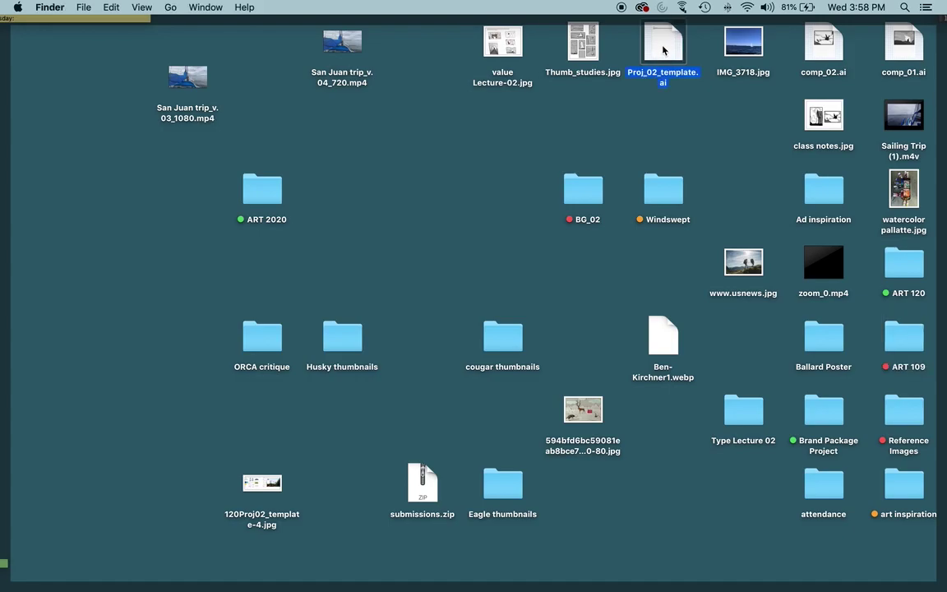
Open Proj_02_template.ai and scroll across its five artboards at 100% to read the Thumbnails, Final Art and Reflection headers
{"action": "double_click", "coordinate": [663, 49]}
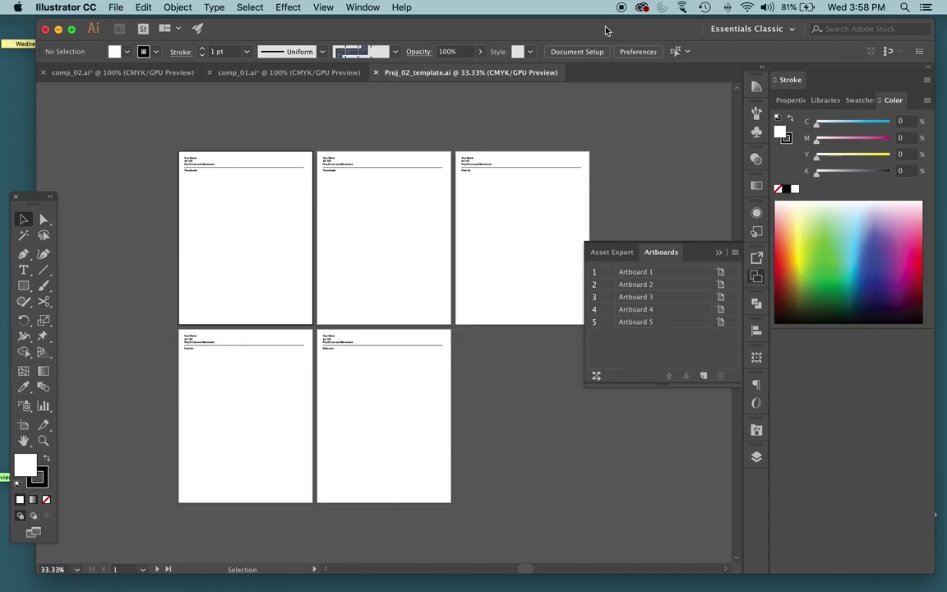
{"action": "key", "text": "super+equal"}
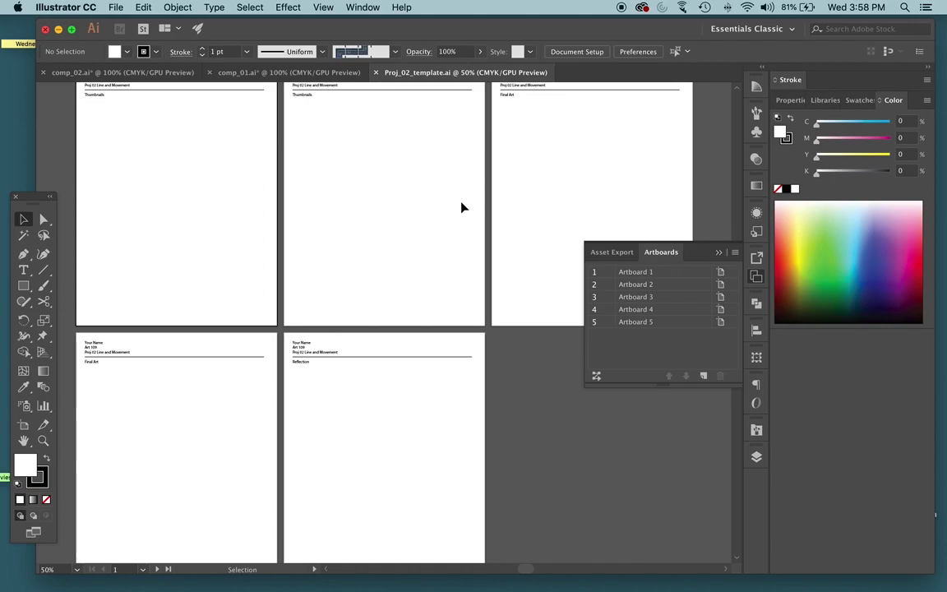
{"action": "scroll", "coordinate": [459, 203], "scroll_direction": "up", "scroll_amount": 2}
{"action": "scroll", "coordinate": [458, 204], "scroll_direction": "left", "scroll_amount": 2}
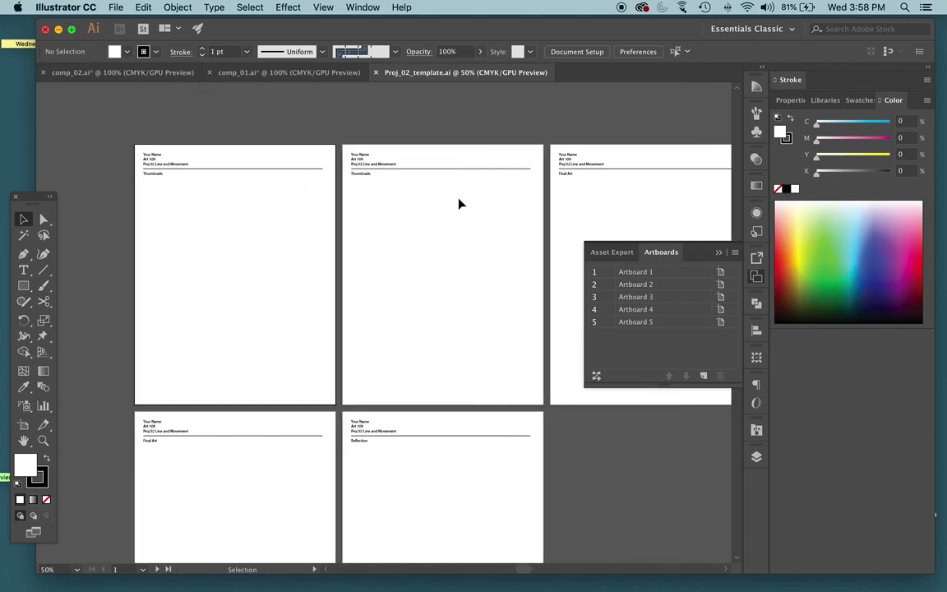
{"action": "key", "text": "super+1"}
{"action": "scroll", "coordinate": [402, 198], "scroll_direction": "left", "scroll_amount": 5}
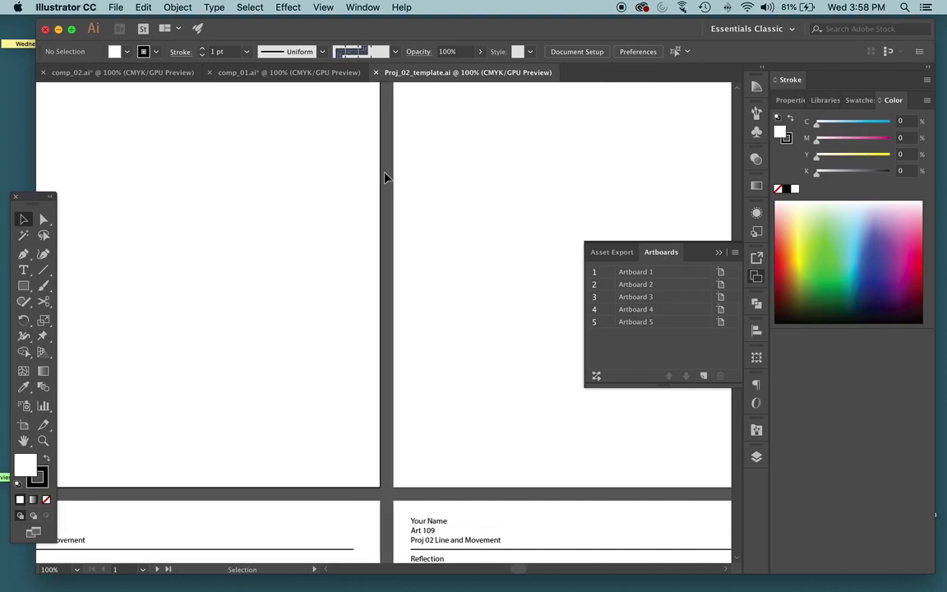
{"action": "scroll", "coordinate": [380, 177], "scroll_direction": "left", "scroll_amount": 2}
{"action": "scroll", "coordinate": [381, 178], "scroll_direction": "down", "scroll_amount": 10}
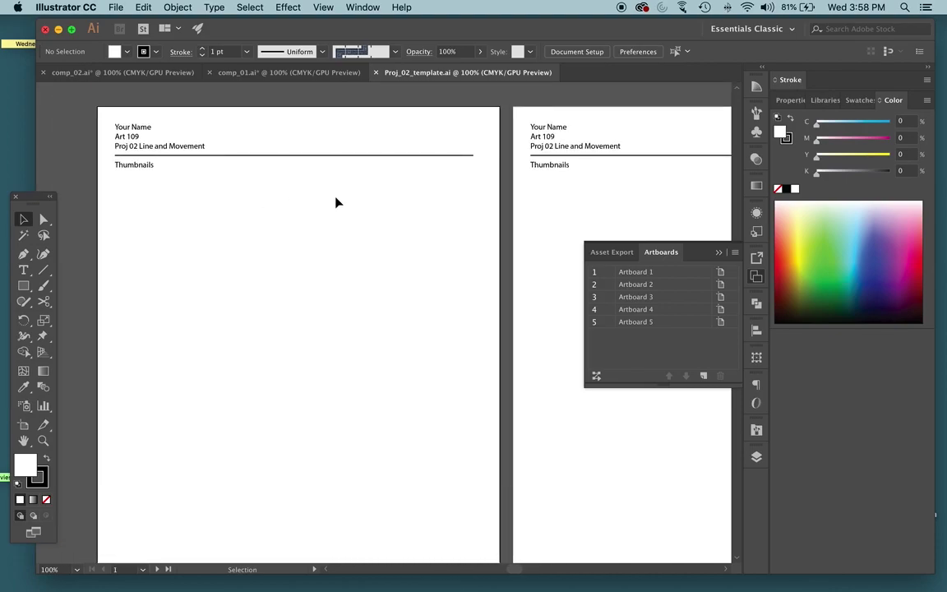
{"action": "scroll", "coordinate": [207, 194], "scroll_direction": "down", "scroll_amount": 9}
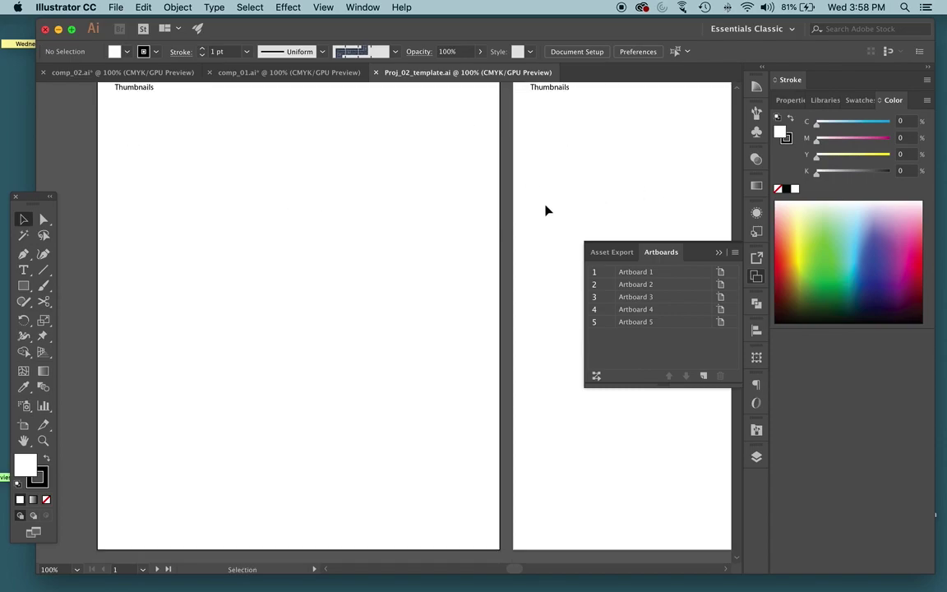
{"action": "scroll", "coordinate": [397, 422], "scroll_direction": "right", "scroll_amount": 6}
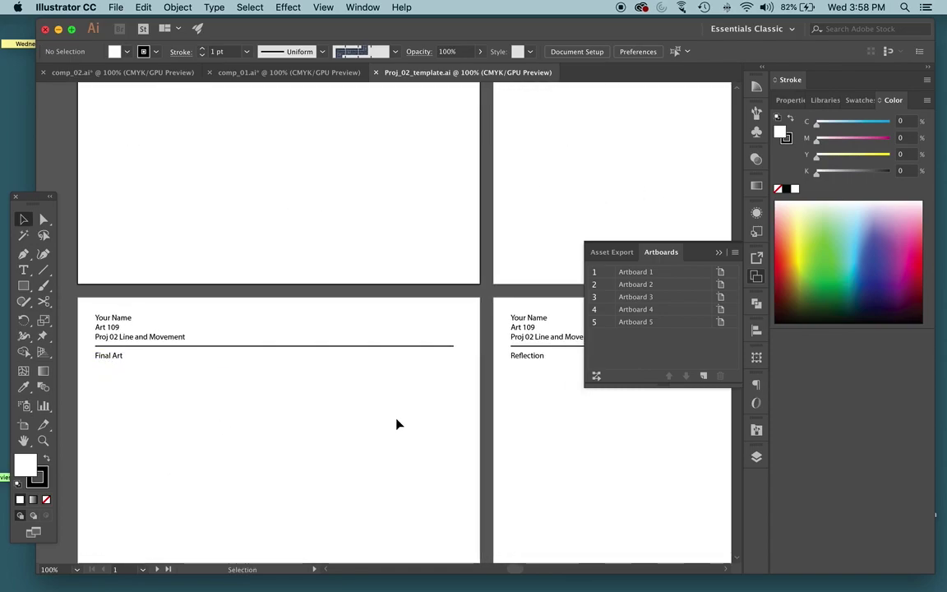
{"action": "scroll", "coordinate": [396, 344], "scroll_direction": "right", "scroll_amount": 4}
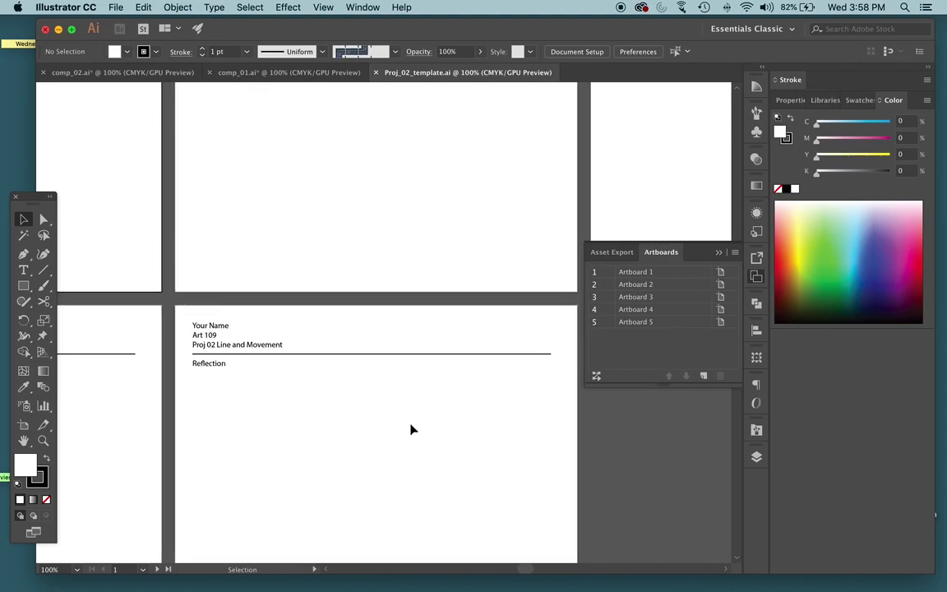
{"action": "left_click", "coordinate": [273, 74]}
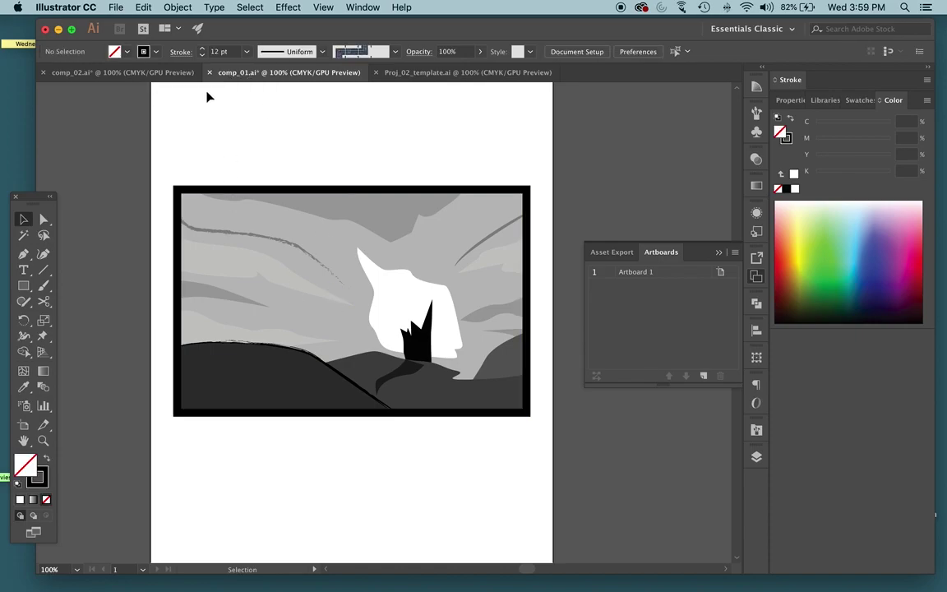
{"action": "left_click", "coordinate": [169, 73]}
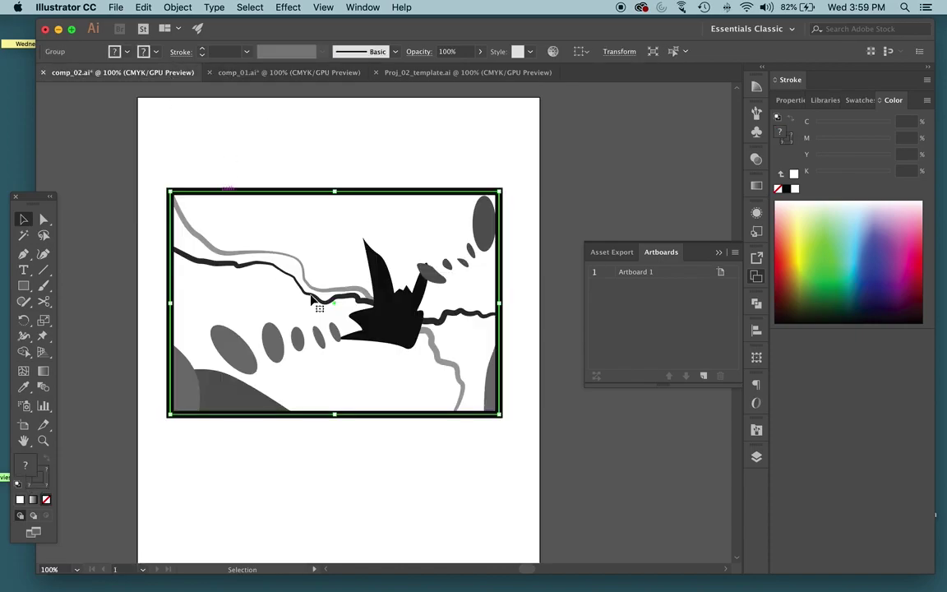
{"action": "left_click", "coordinate": [306, 139]}
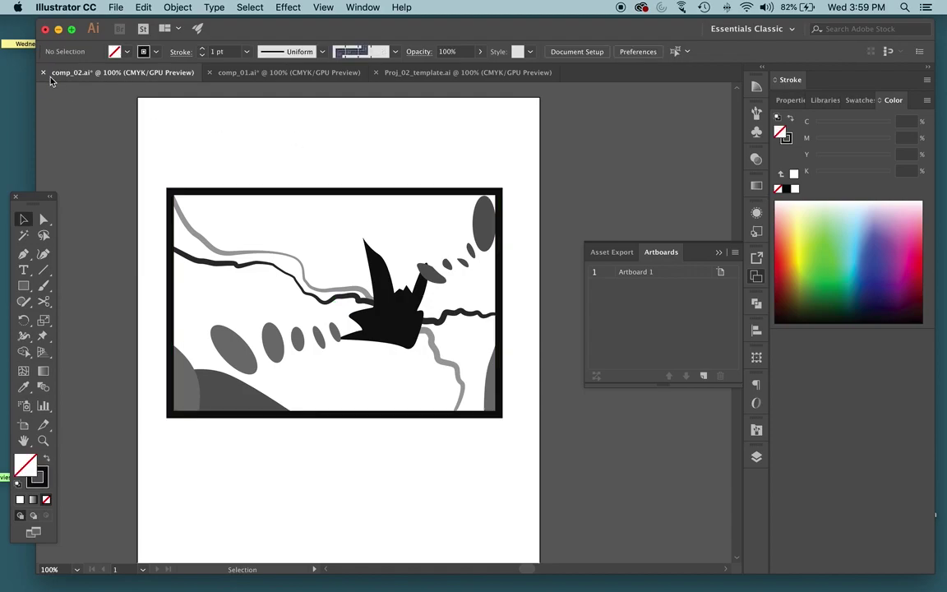
{"action": "left_click", "coordinate": [245, 76]}
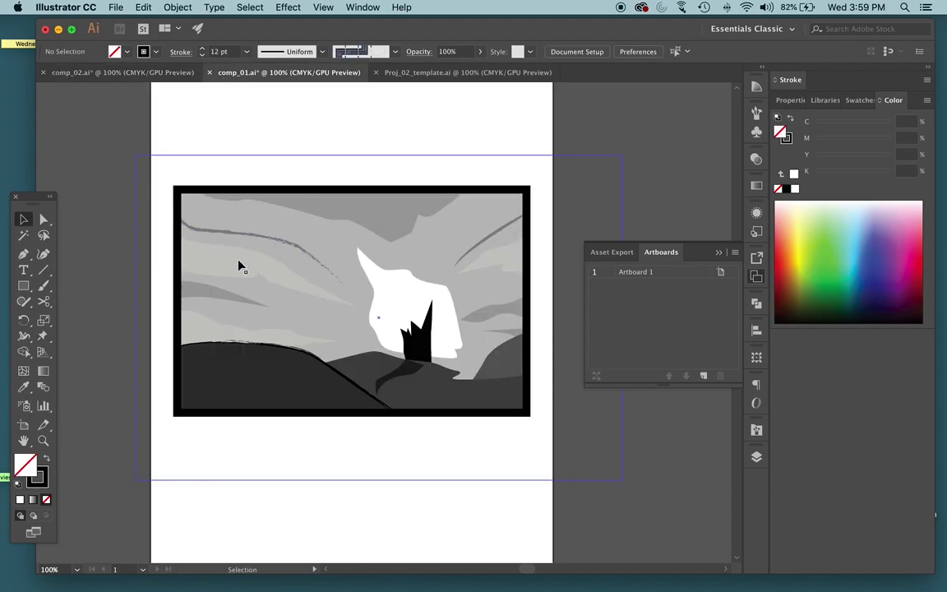
{"action": "left_click", "coordinate": [454, 73]}
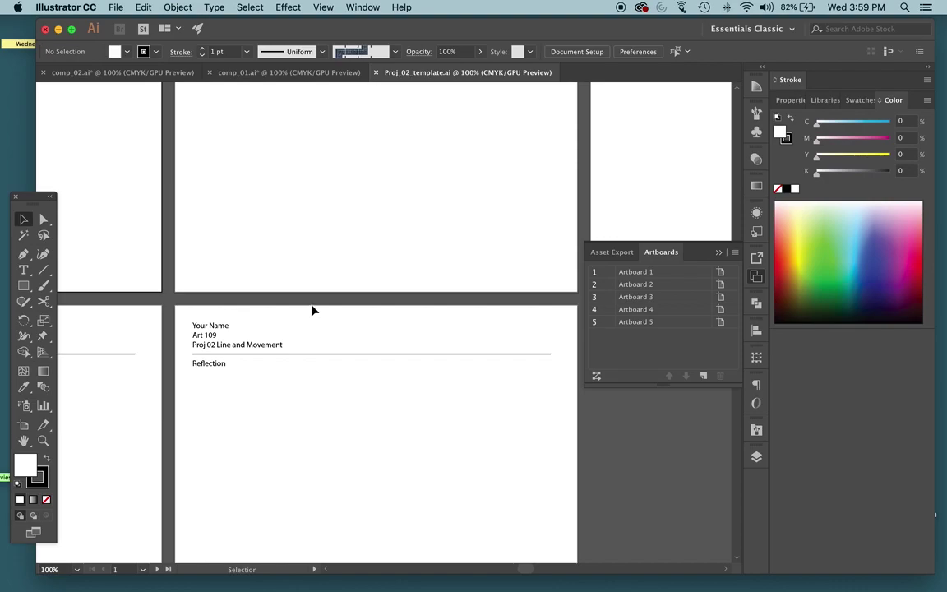
{"action": "key", "text": "super+alt+0"}
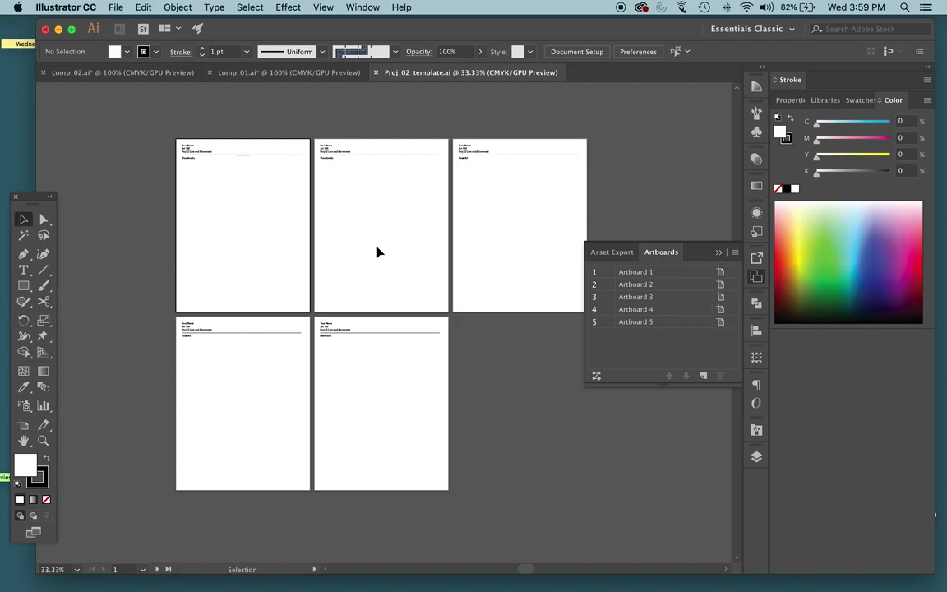
Switch to comp_01.ai and save it with File > Save
{"action": "left_click", "coordinate": [279, 73]}
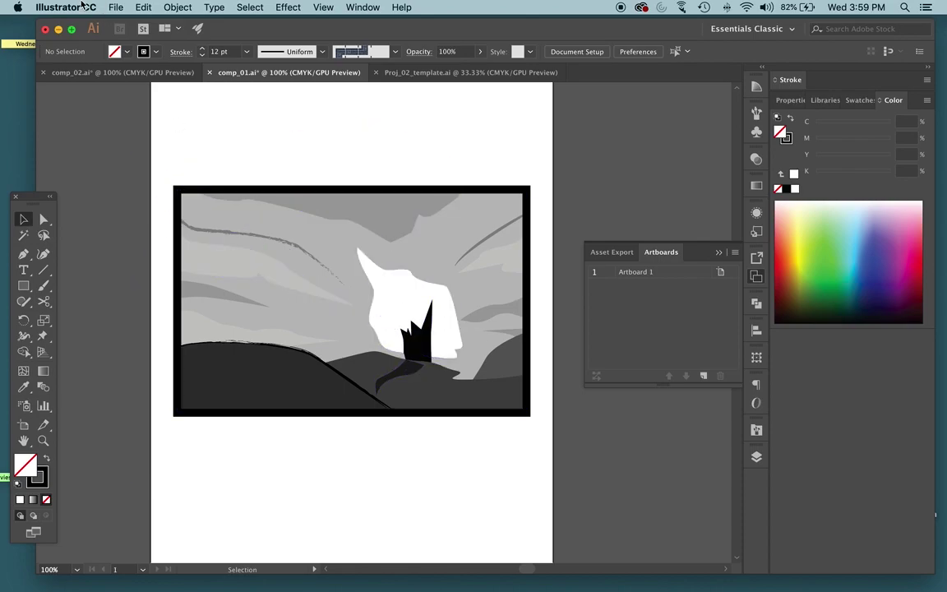
{"action": "left_click", "coordinate": [114, 6]}
{"action": "left_click", "coordinate": [167, 114]}
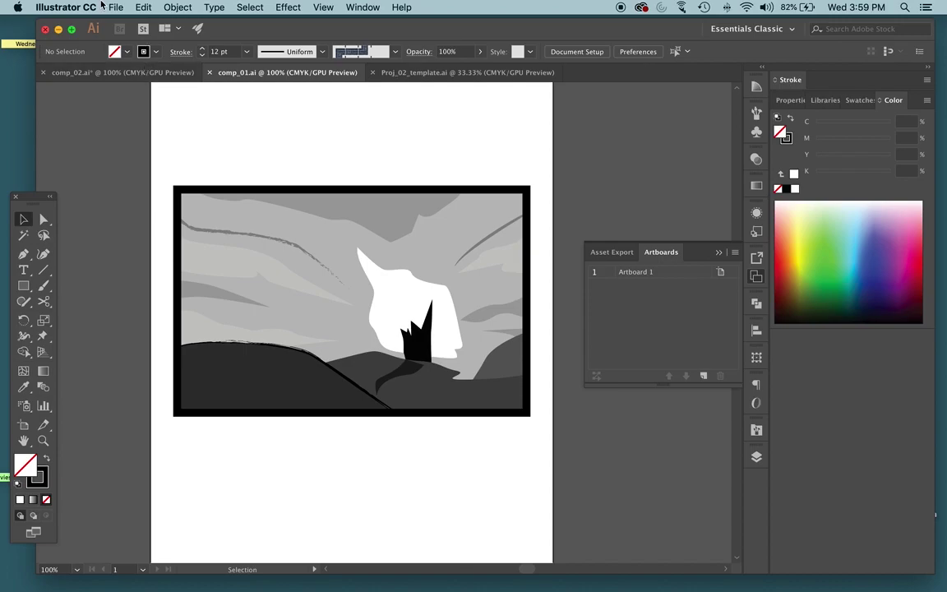
{"action": "left_click", "coordinate": [114, 7]}
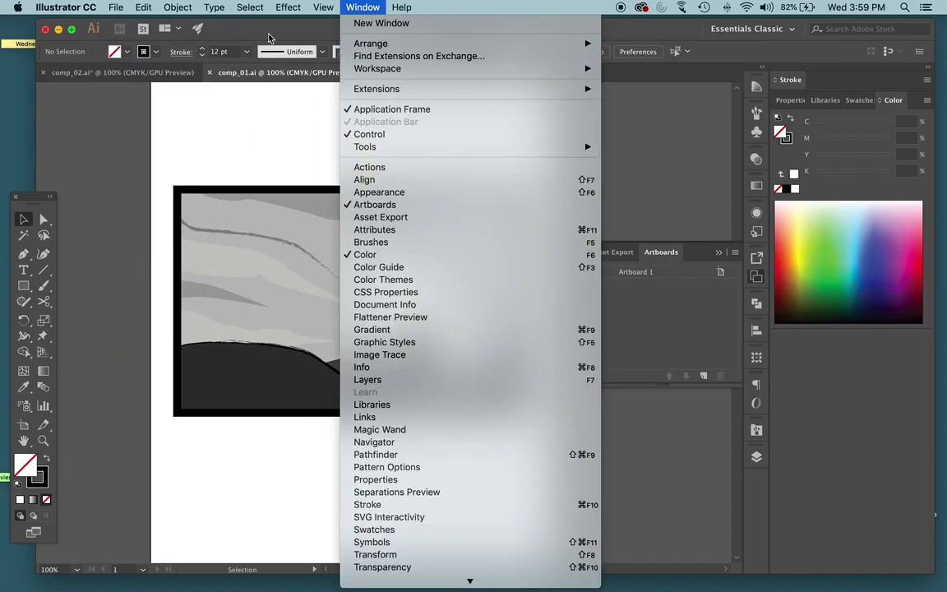
{"action": "left_click", "coordinate": [244, 35]}
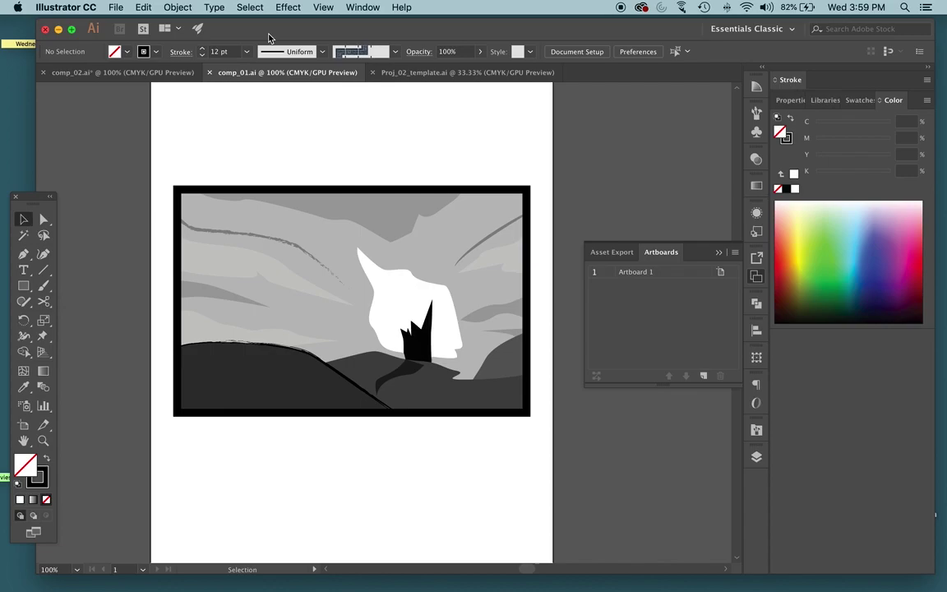
Select the whole landscape artwork group in comp_01 and switch to Direct Selection
{"action": "left_click_drag", "start_coordinate": [155, 161], "coordinate": [590, 452]}
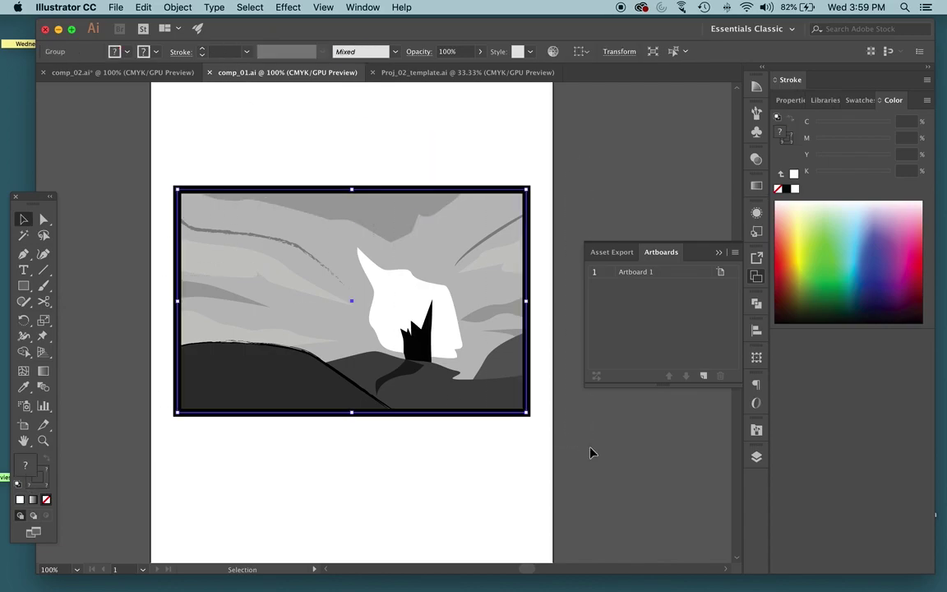
{"action": "left_click", "coordinate": [114, 123]}
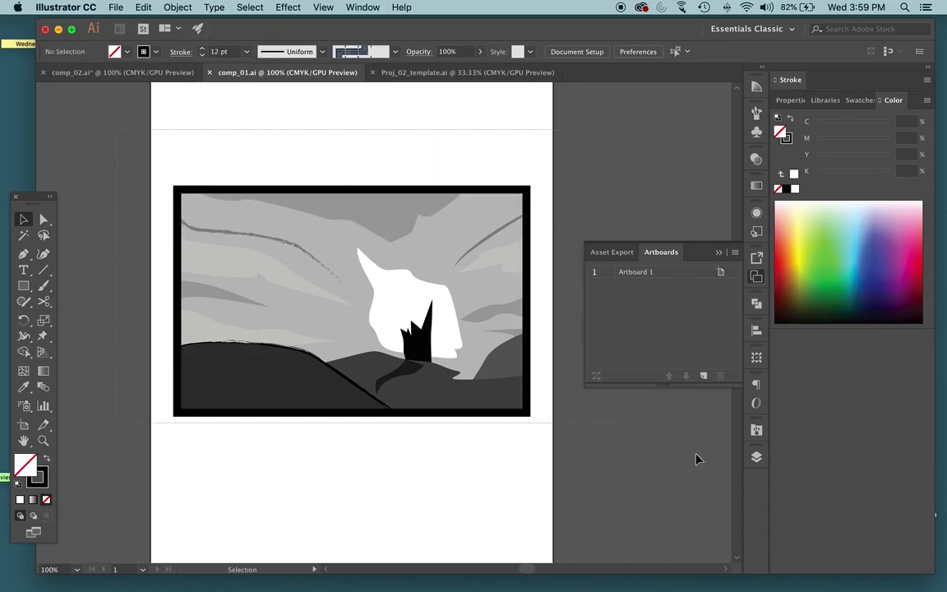
{"action": "left_click", "coordinate": [404, 317]}
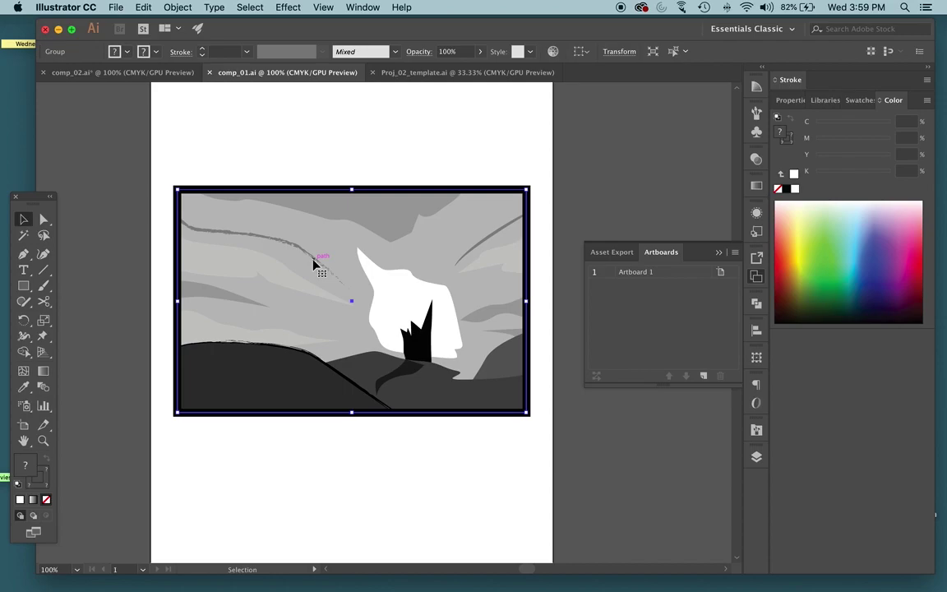
{"action": "key", "text": "a"}
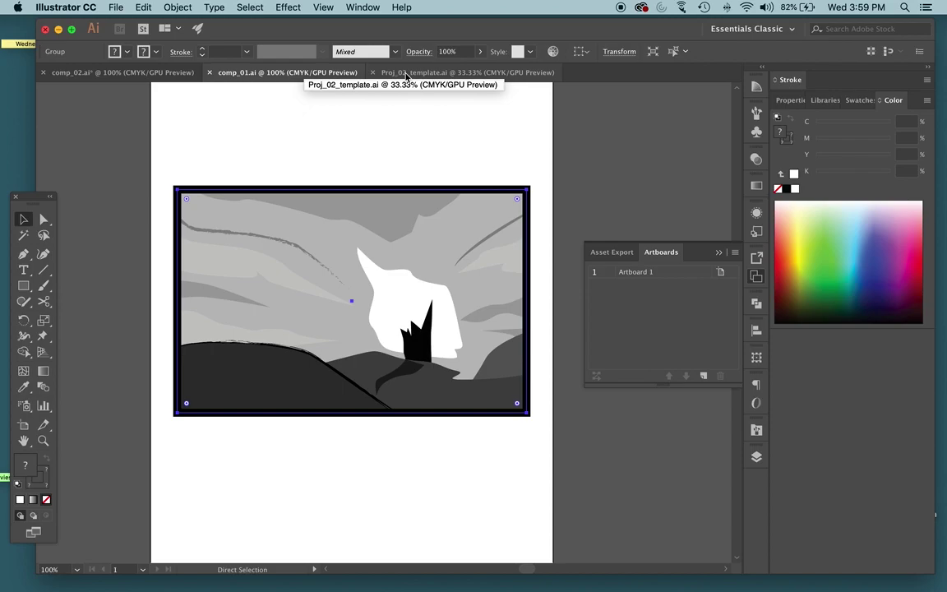
Paste the copied landscape artwork into Proj_02_template.ai and zoom in on it
{"action": "left_click", "coordinate": [406, 72]}
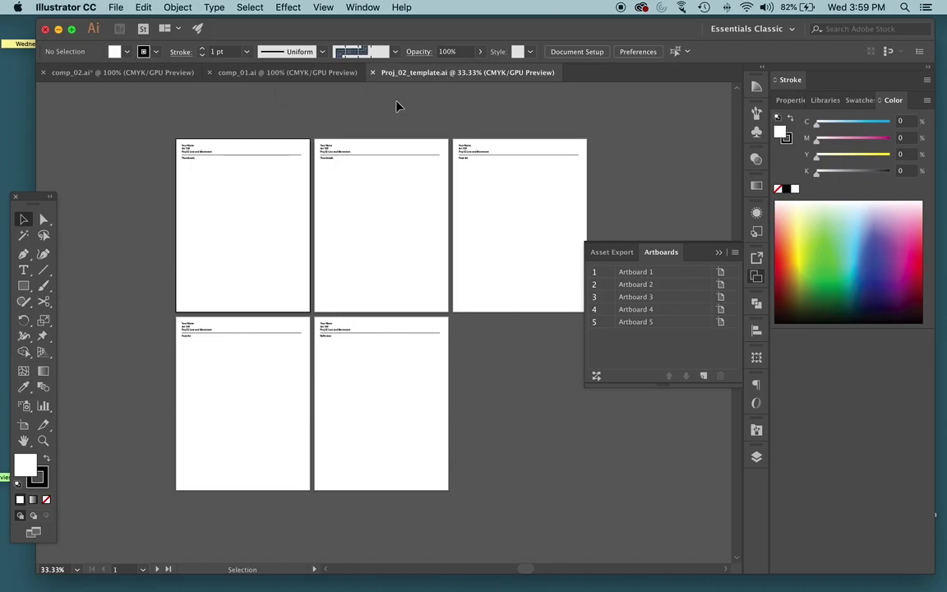
{"action": "key", "text": "super+v"}
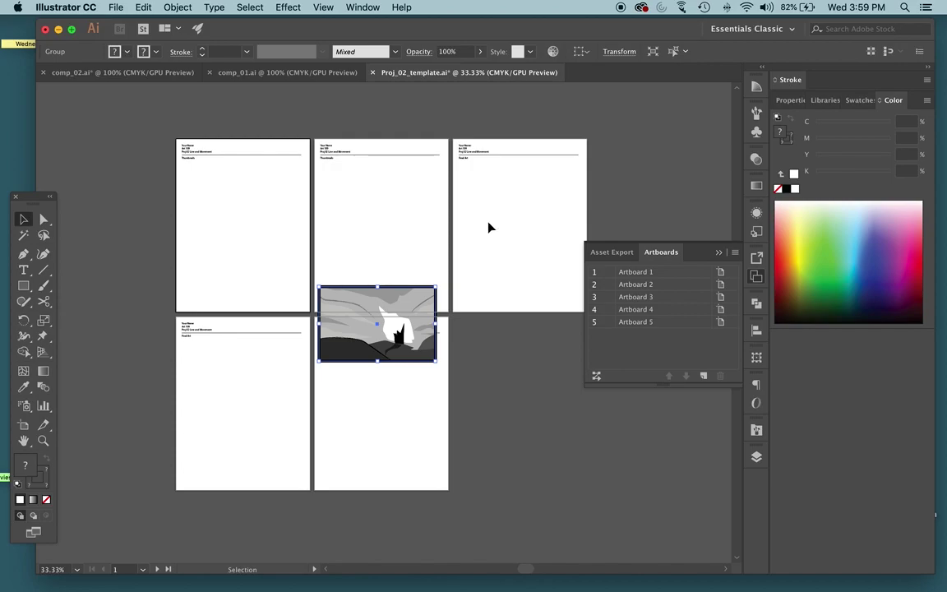
{"action": "key", "text": "super+equal"}
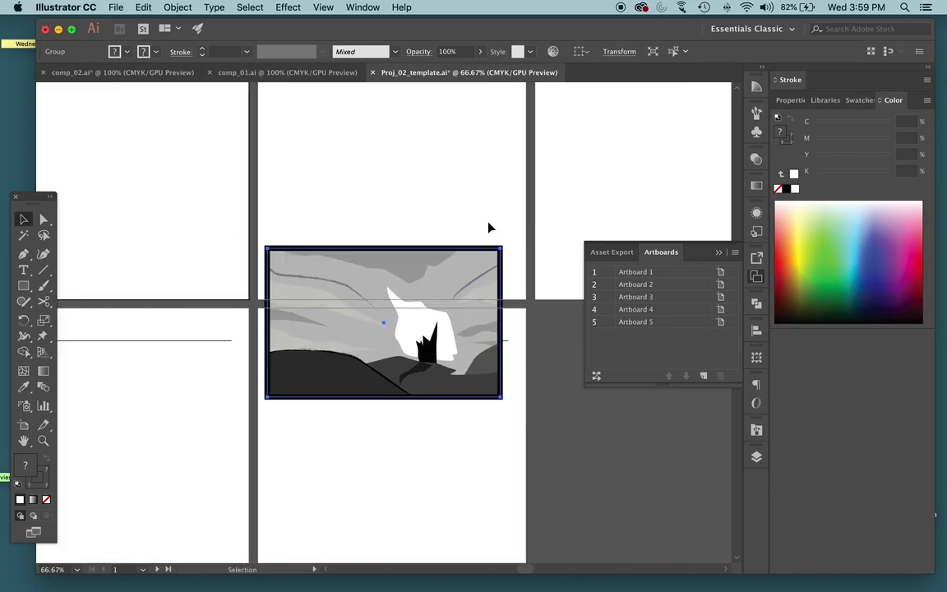
{"action": "scroll", "coordinate": [488, 228], "scroll_direction": "right", "scroll_amount": 5}
{"action": "scroll", "coordinate": [486, 225], "scroll_direction": "up", "scroll_amount": 5}
Scale the landscape artwork up to fill most of the Final Art artboard, undoing an unwanted rotation
{"action": "left_click_drag", "start_coordinate": [179, 482], "coordinate": [445, 284]}
{"action": "left_click", "coordinate": [482, 406]}
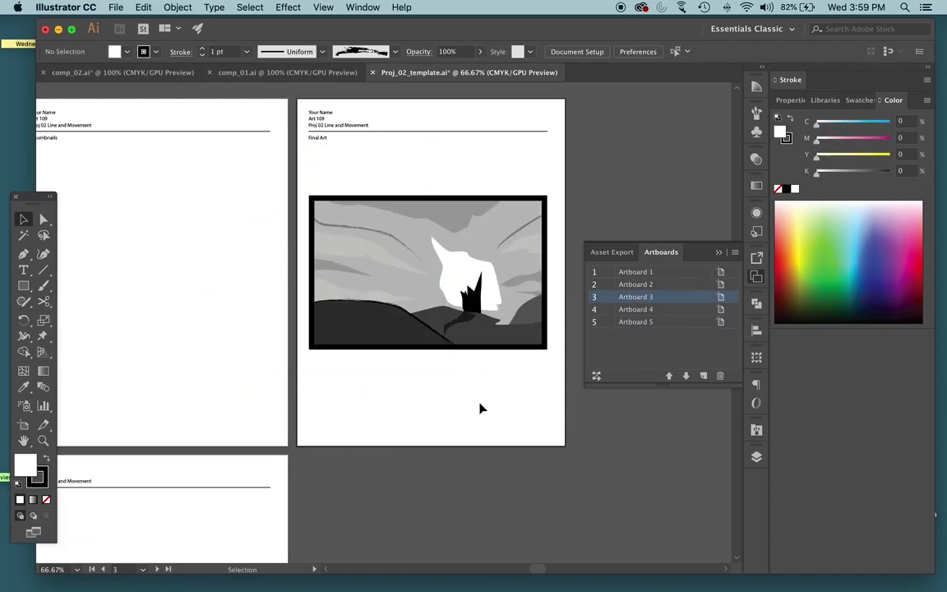
{"action": "left_click", "coordinate": [480, 241]}
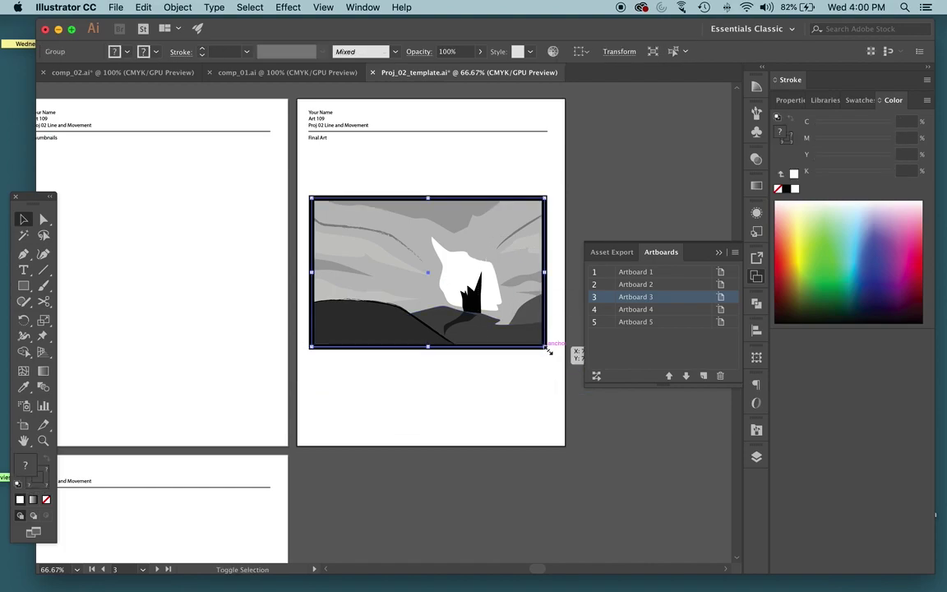
{"action": "left_click_drag", "start_coordinate": [547, 348], "coordinate": [468, 166]}
{"action": "scroll", "coordinate": [493, 316], "scroll_direction": "left", "scroll_amount": 1}
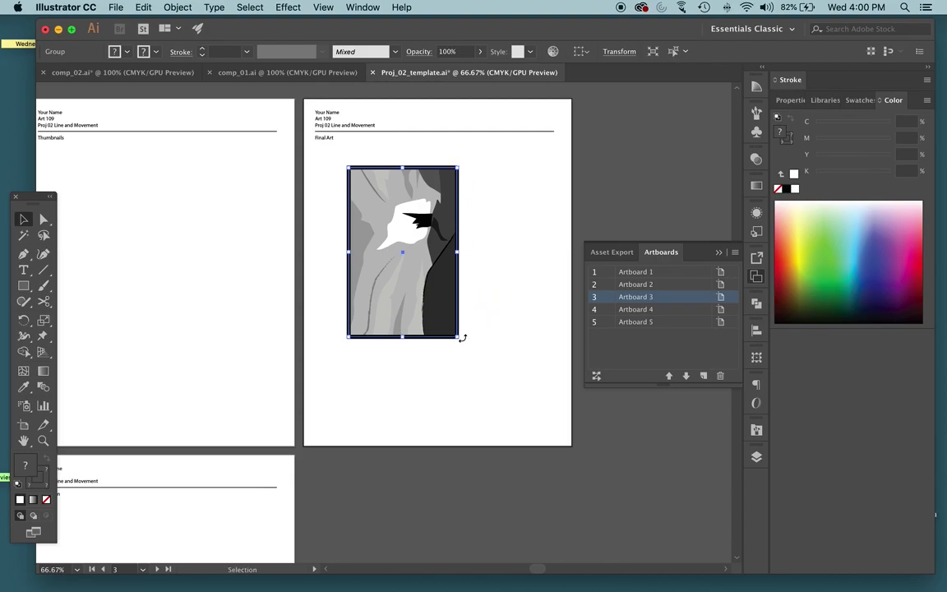
{"action": "left_click_drag", "start_coordinate": [458, 339], "coordinate": [555, 422]}
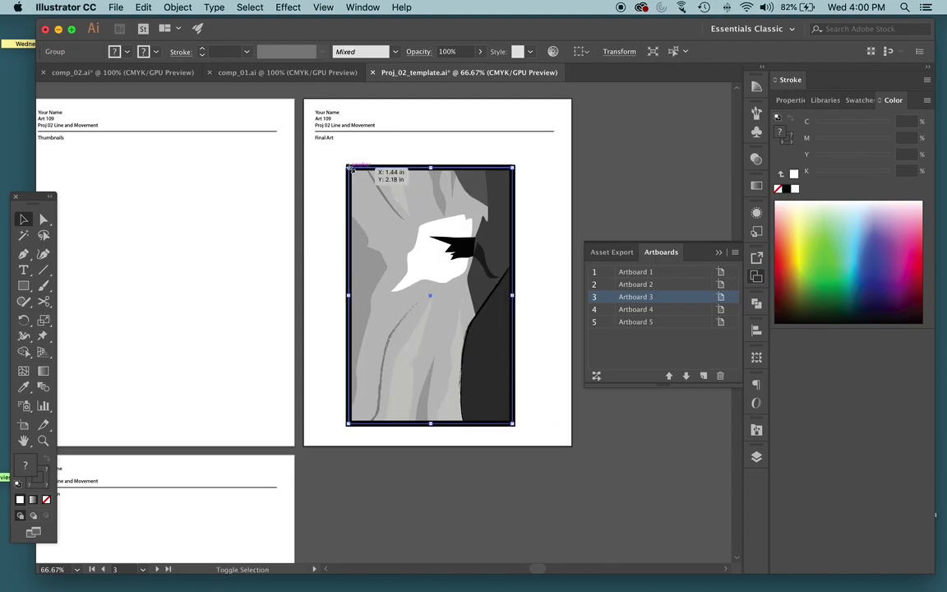
{"action": "left_click_drag", "start_coordinate": [347, 165], "coordinate": [329, 153]}
{"action": "key", "text": "ctrl+z"}
{"action": "key", "text": "ctrl+z"}
{"action": "key", "text": "ctrl+z"}
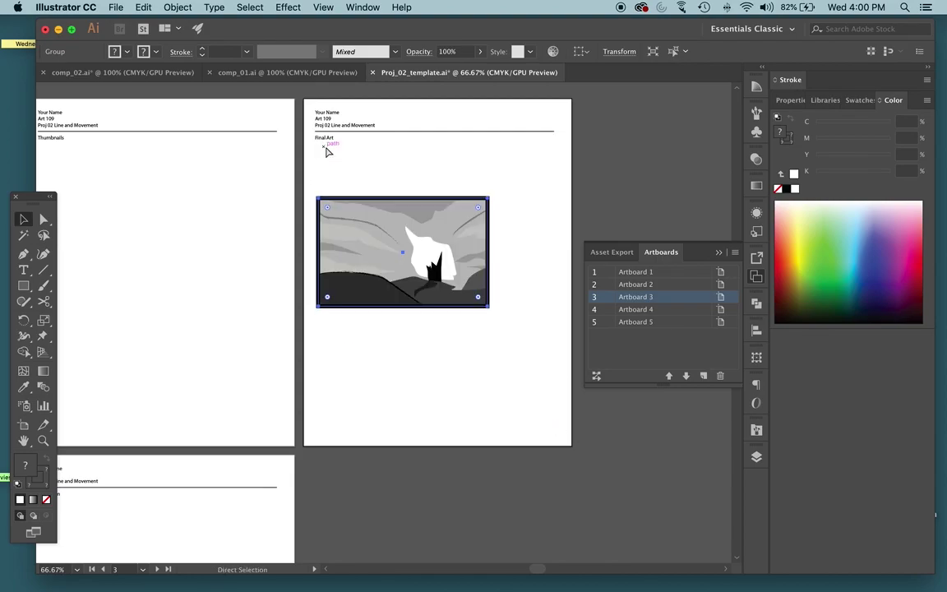
{"action": "left_click_drag", "start_coordinate": [488, 305], "coordinate": [554, 359]}
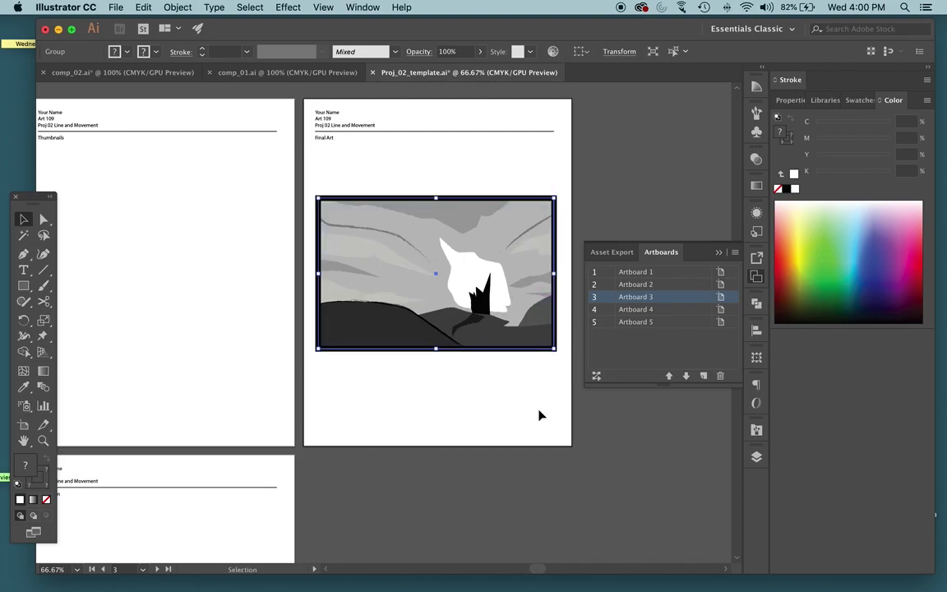
{"action": "left_click", "coordinate": [539, 415]}
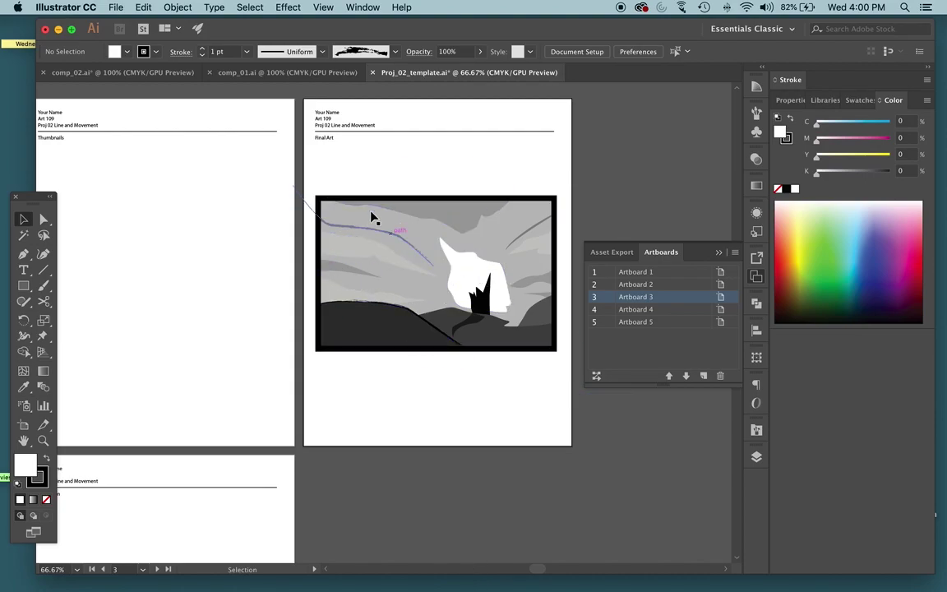
Select the framed artwork in comp_02.ai and paste it into Proj_02_template.ai
{"action": "left_click", "coordinate": [125, 72]}
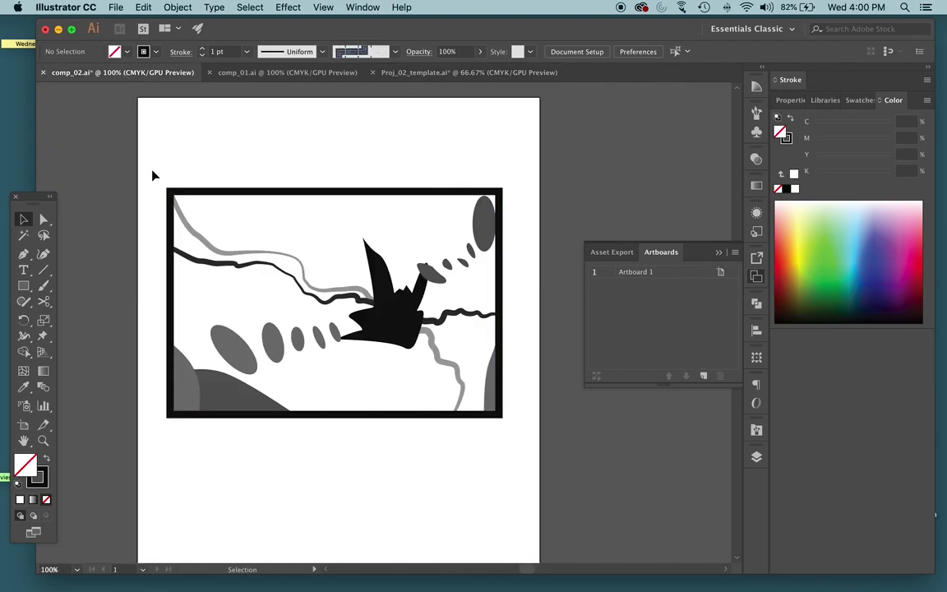
{"action": "left_click_drag", "start_coordinate": [150, 168], "coordinate": [597, 487]}
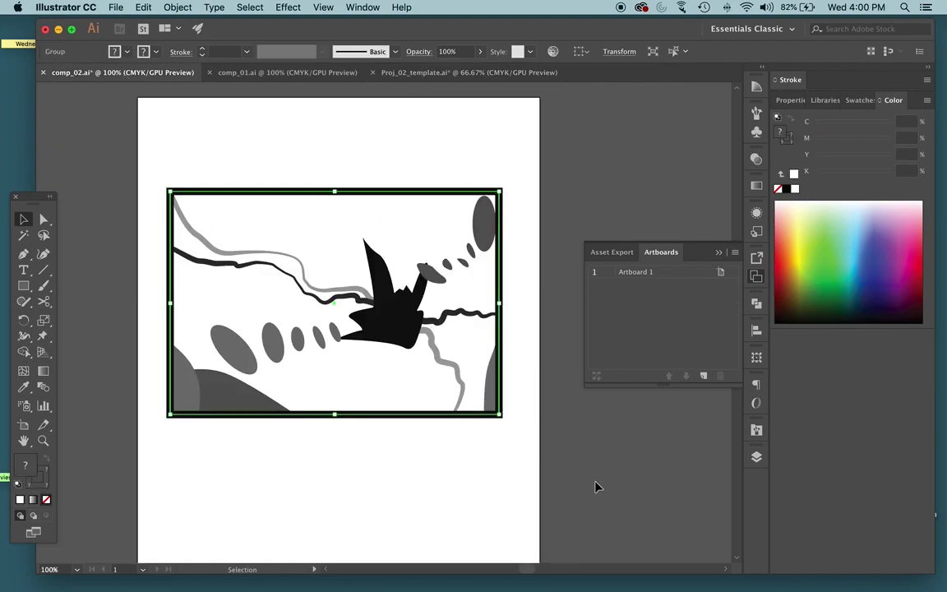
{"action": "left_click", "coordinate": [426, 73]}
{"action": "left_click", "coordinate": [172, 368]}
{"action": "key", "text": "super+v"}
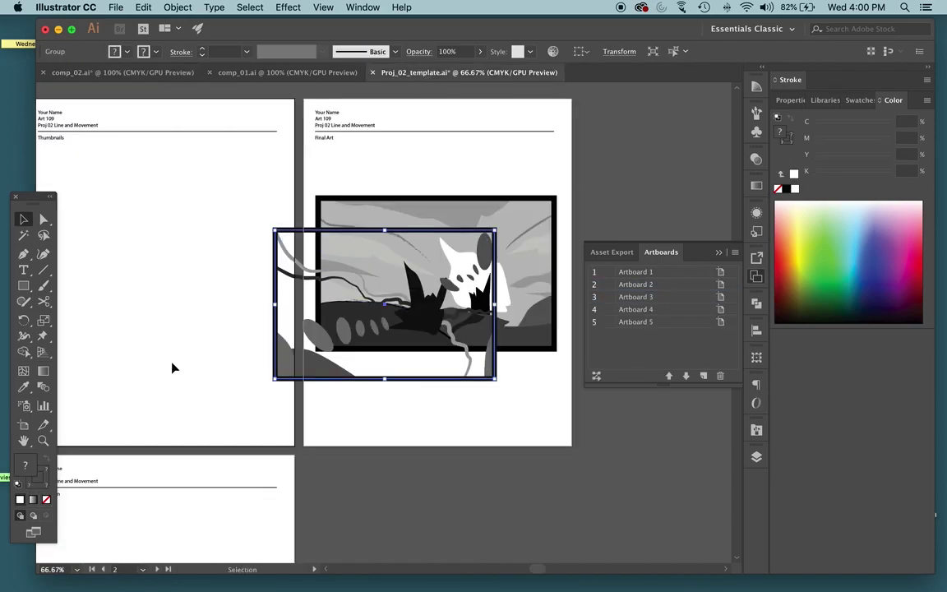
Move the pasted artwork onto the lower Final Art artboard and resize it just below the header
{"action": "scroll", "coordinate": [182, 363], "scroll_direction": "left", "scroll_amount": 5}
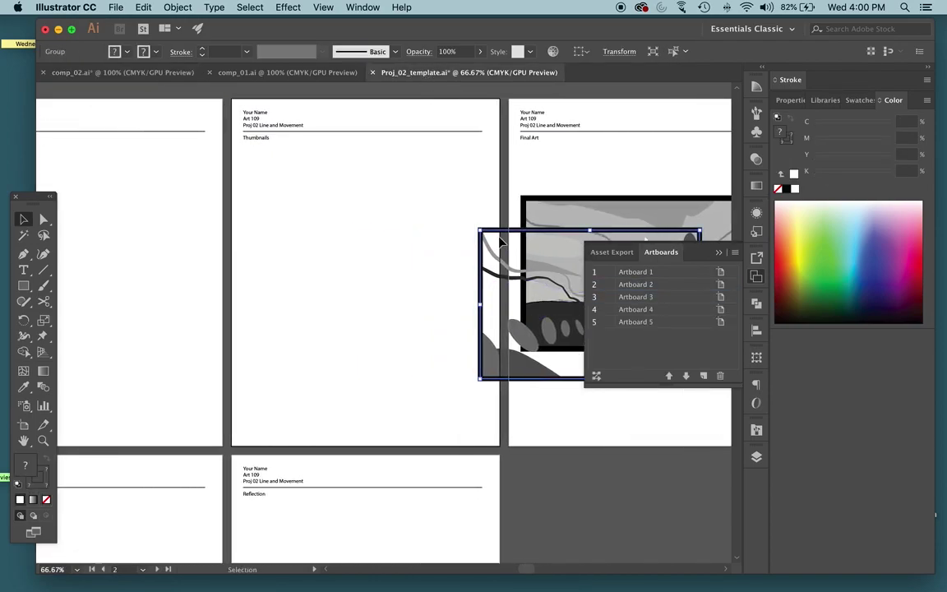
{"action": "left_click_drag", "start_coordinate": [500, 239], "coordinate": [123, 420]}
{"action": "scroll", "coordinate": [250, 313], "scroll_direction": "down", "scroll_amount": 6}
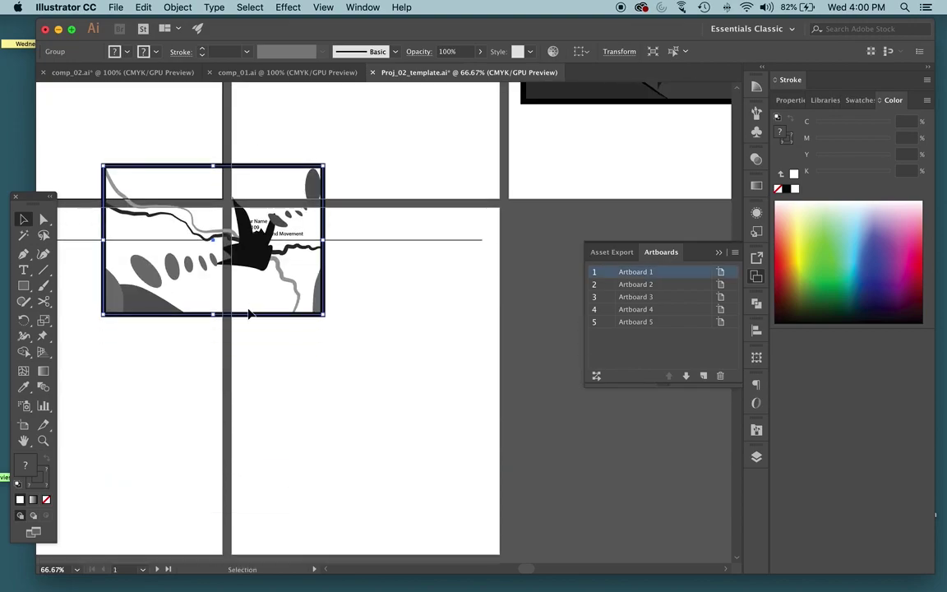
{"action": "scroll", "coordinate": [224, 309], "scroll_direction": "left", "scroll_amount": 5}
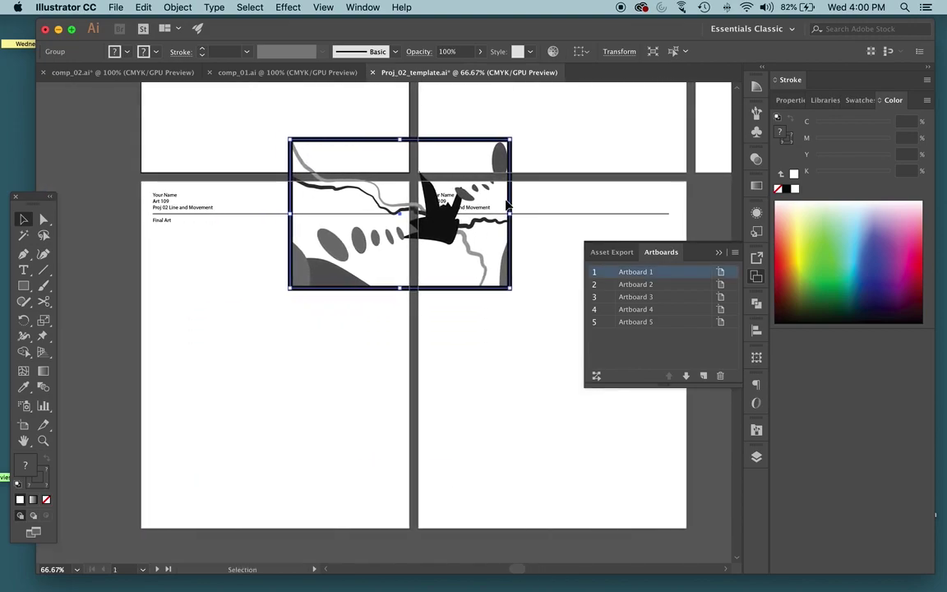
{"action": "left_click_drag", "start_coordinate": [397, 209], "coordinate": [316, 361]}
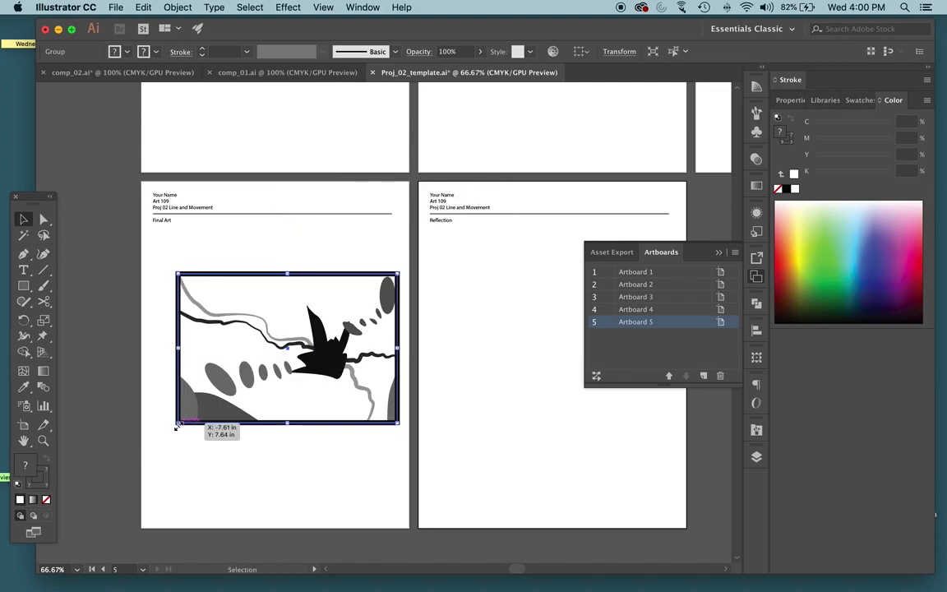
{"action": "left_click_drag", "start_coordinate": [176, 426], "coordinate": [112, 367]}
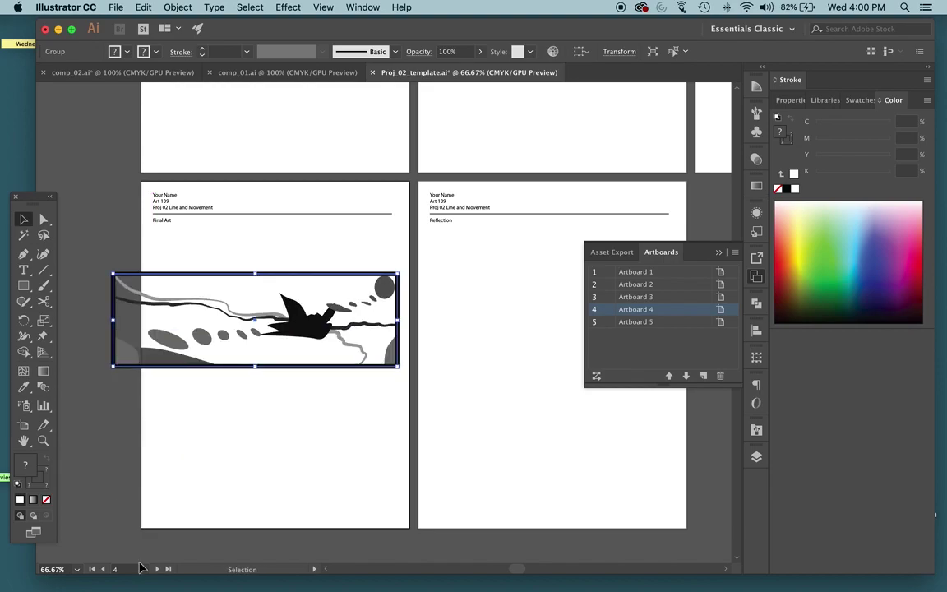
{"action": "key", "text": "super+z"}
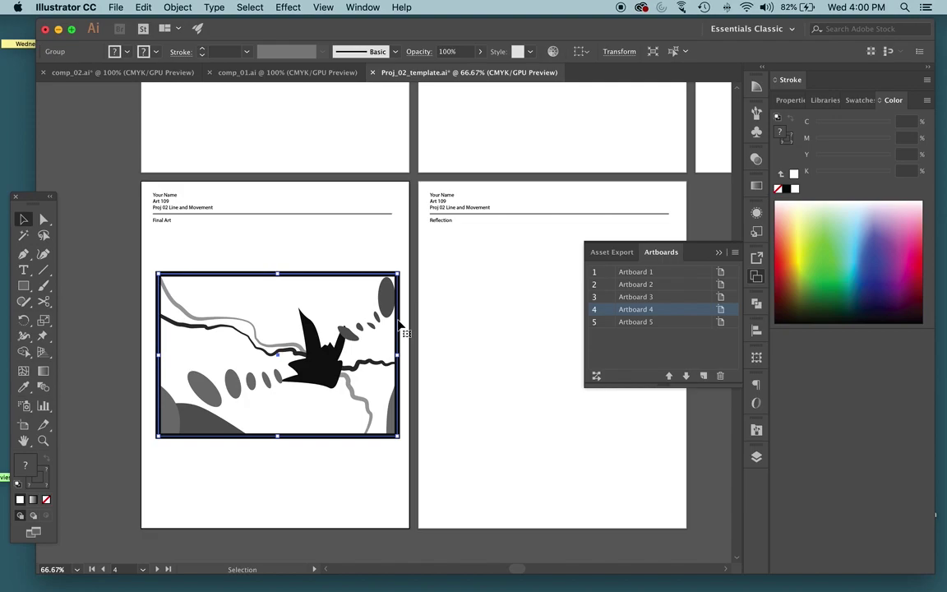
{"action": "left_click_drag", "start_coordinate": [325, 362], "coordinate": [319, 336]}
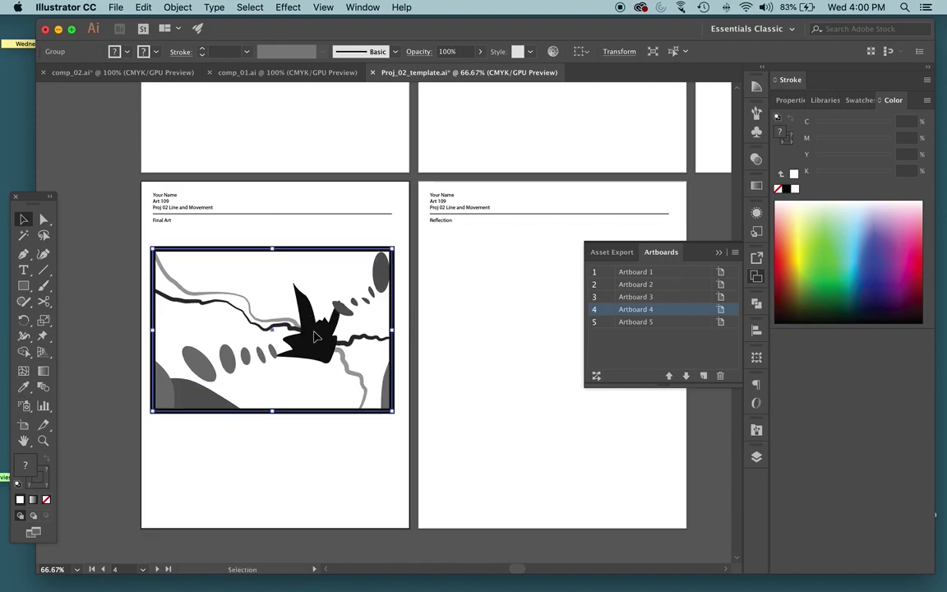
{"action": "left_click", "coordinate": [326, 503]}
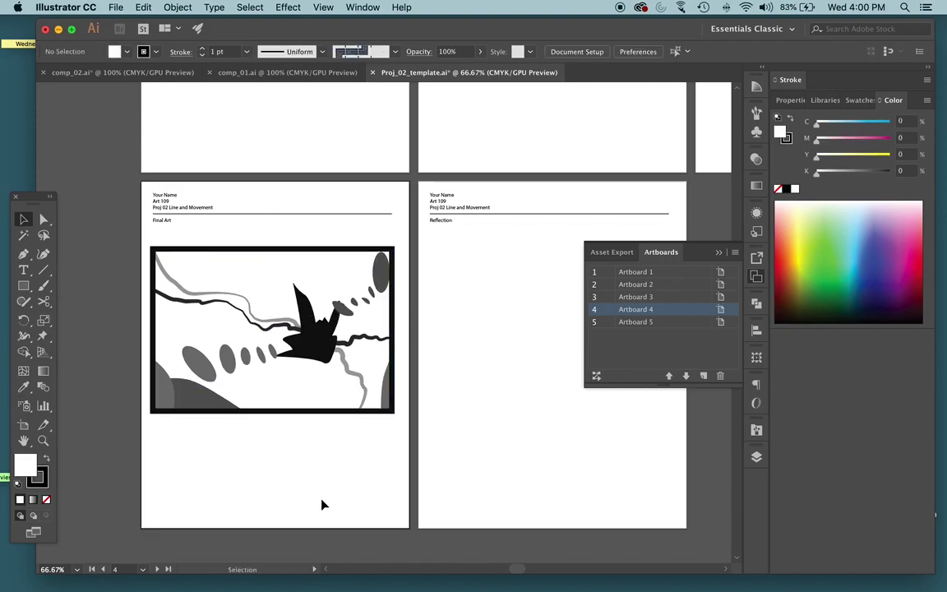
{"action": "scroll", "coordinate": [323, 504], "scroll_direction": "up", "scroll_amount": 4}
{"action": "scroll", "coordinate": [323, 504], "scroll_direction": "up", "scroll_amount": 4}
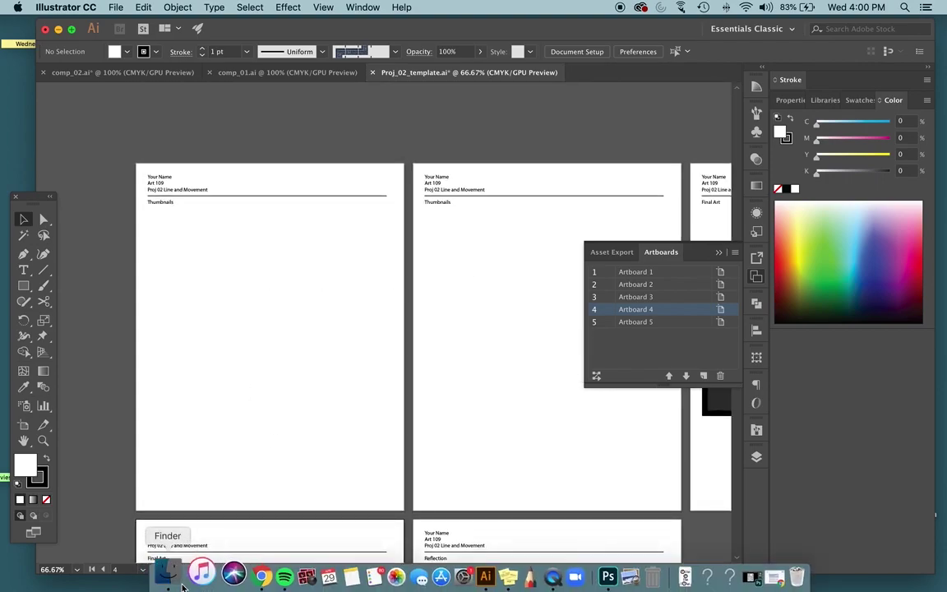
From the Finder Desktop folder, drag Thumb_studies.jpg and value Lecture-02.jpg onto the template's Thumbnails artboards
{"action": "left_click", "coordinate": [162, 572]}
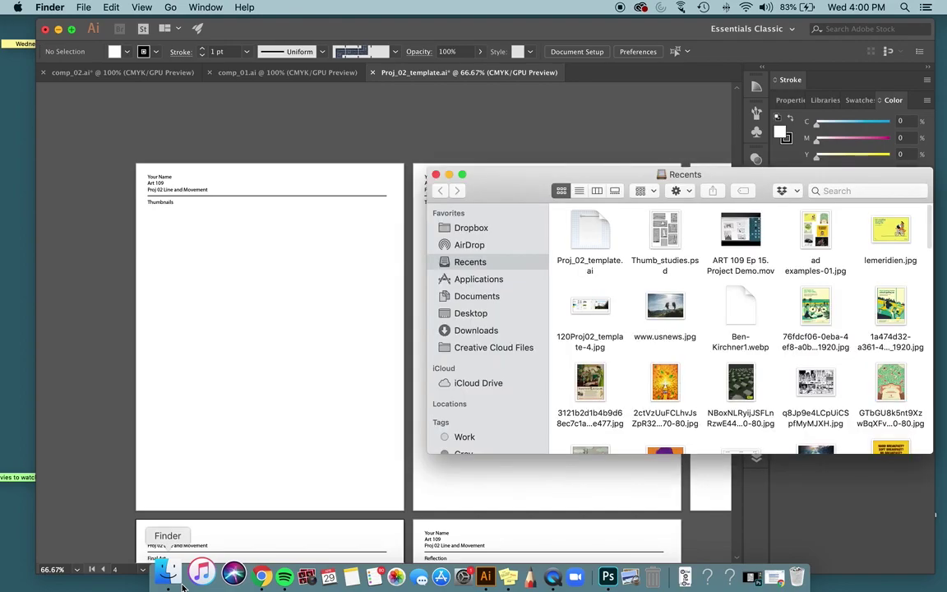
{"action": "left_click", "coordinate": [467, 313]}
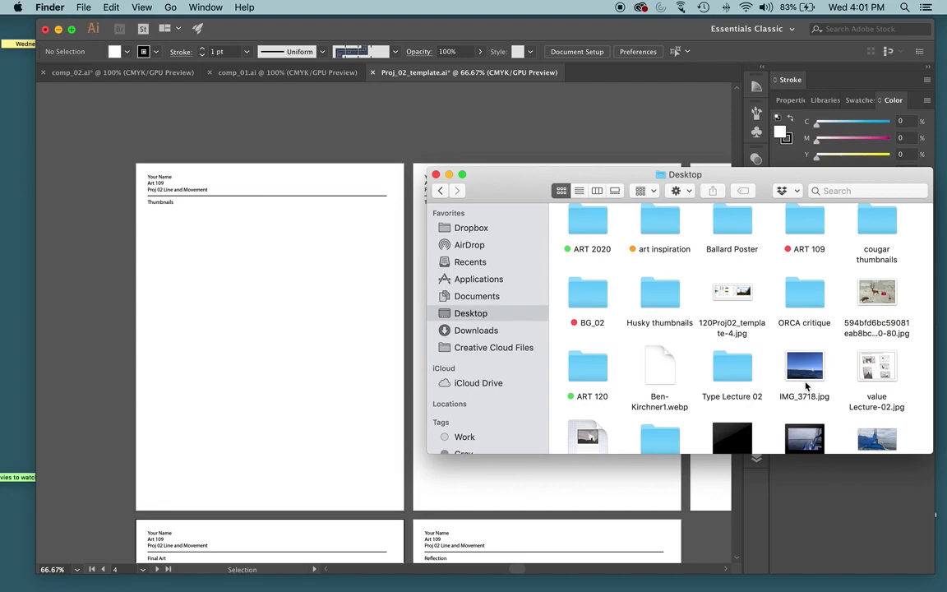
{"action": "scroll", "coordinate": [734, 312], "scroll_direction": "down", "scroll_amount": 5}
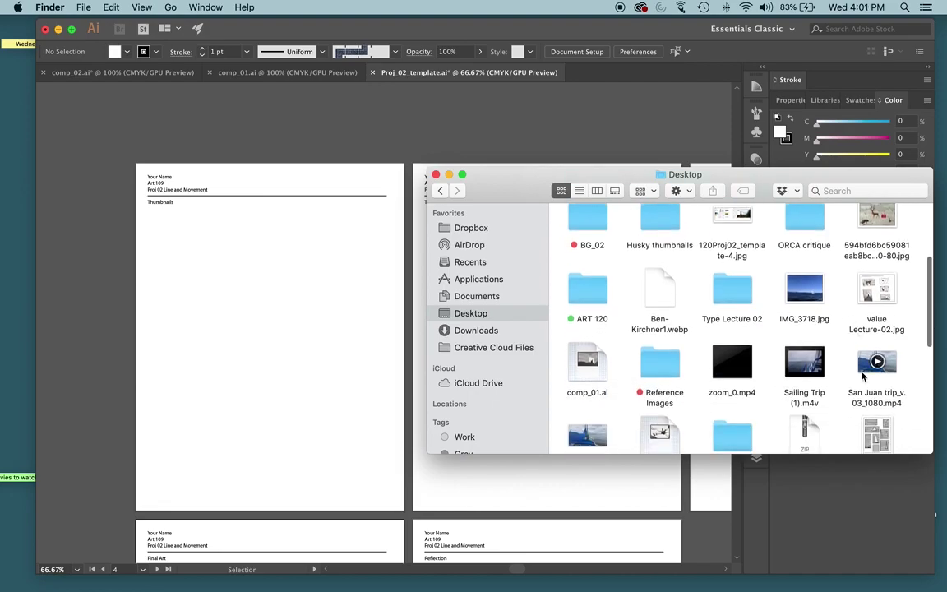
{"action": "left_click", "coordinate": [865, 349]}
{"action": "left_click_drag", "start_coordinate": [865, 349], "coordinate": [302, 310]}
{"action": "scroll", "coordinate": [883, 327], "scroll_direction": "up", "scroll_amount": 4}
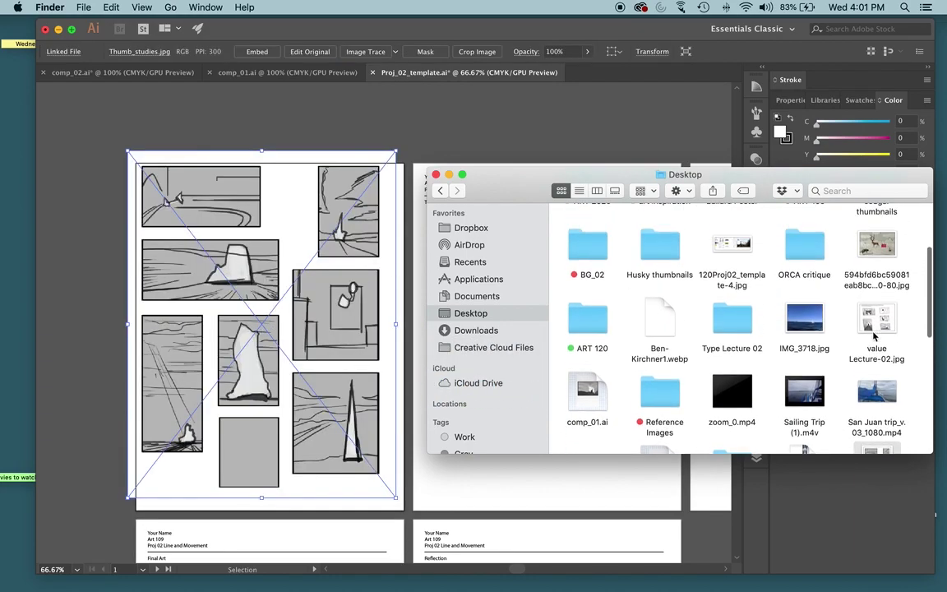
{"action": "left_click_drag", "start_coordinate": [876, 323], "coordinate": [450, 161]}
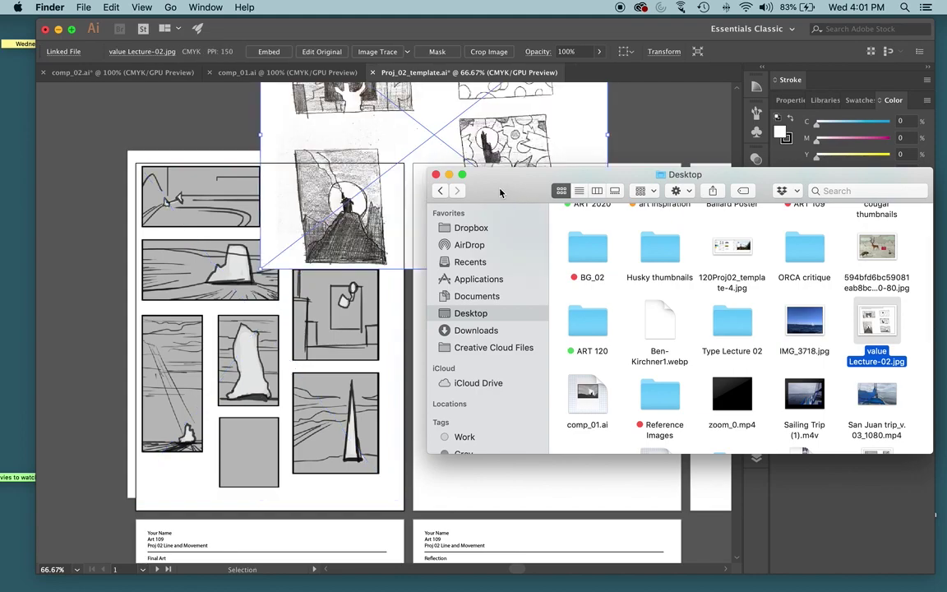
{"action": "left_click", "coordinate": [435, 175]}
Move the value Lecture-02 image onto the second Thumbnails artboard and size it to fit
{"action": "left_click", "coordinate": [482, 300]}
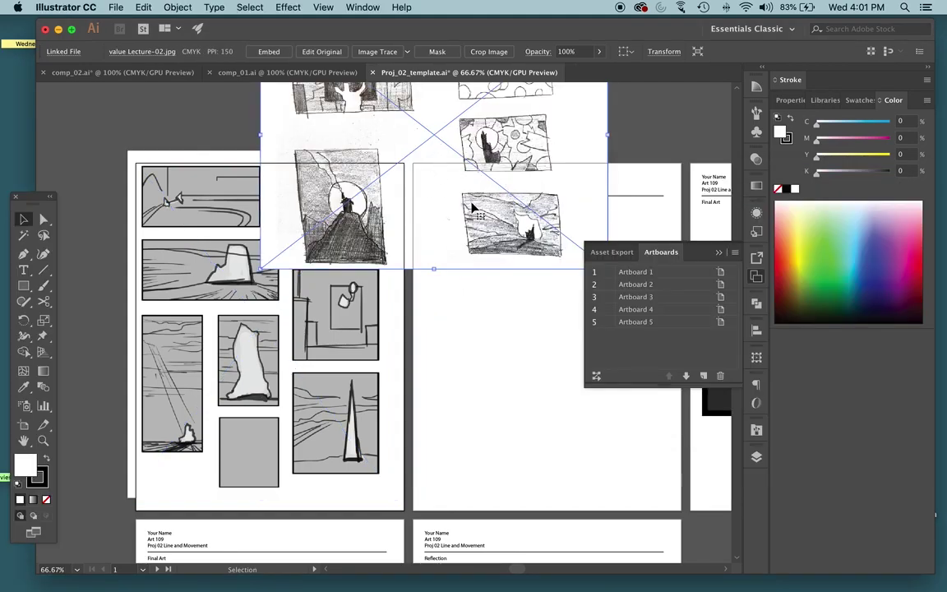
{"action": "left_click_drag", "start_coordinate": [482, 300], "coordinate": [535, 441]}
{"action": "scroll", "coordinate": [460, 369], "scroll_direction": "right", "scroll_amount": 5}
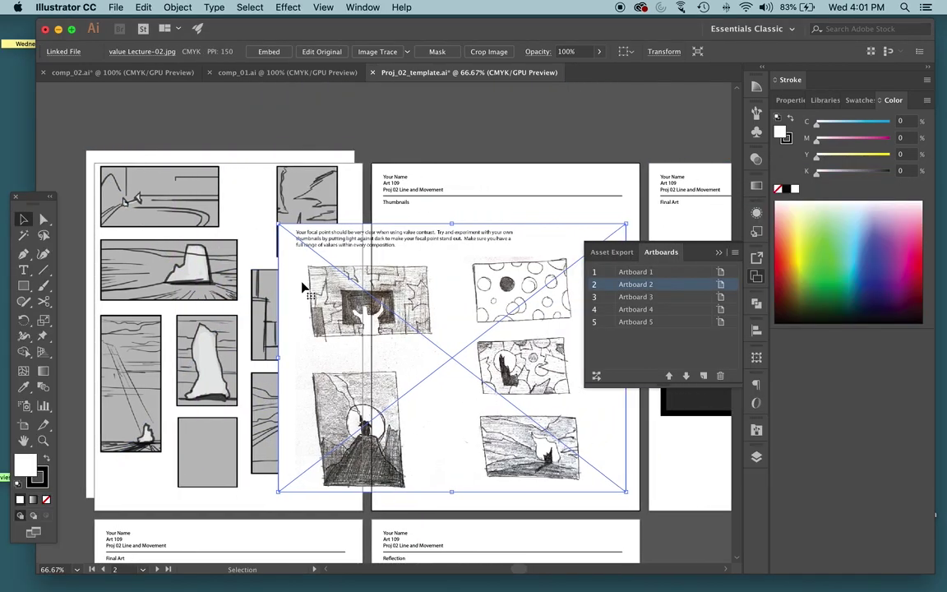
{"action": "left_click_drag", "start_coordinate": [200, 225], "coordinate": [324, 320]}
{"action": "left_click_drag", "start_coordinate": [424, 361], "coordinate": [412, 297]}
Resize and position the Thumb_studies image to sit below the first Thumbnails header
{"action": "left_click", "coordinate": [264, 285]}
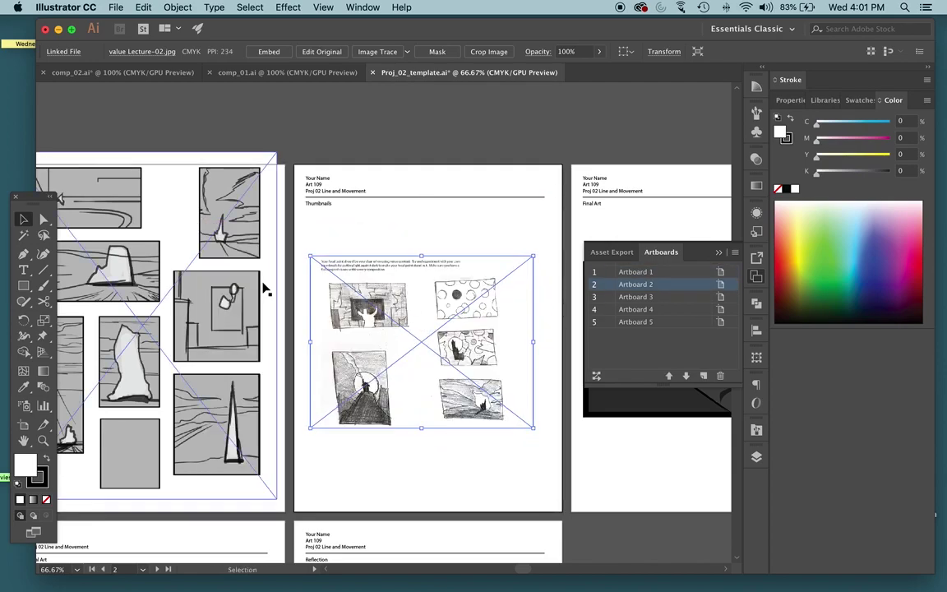
{"action": "scroll", "coordinate": [271, 281], "scroll_direction": "left", "scroll_amount": 2}
{"action": "scroll", "coordinate": [271, 281], "scroll_direction": "left", "scroll_amount": 6}
{"action": "left_click", "coordinate": [187, 188]}
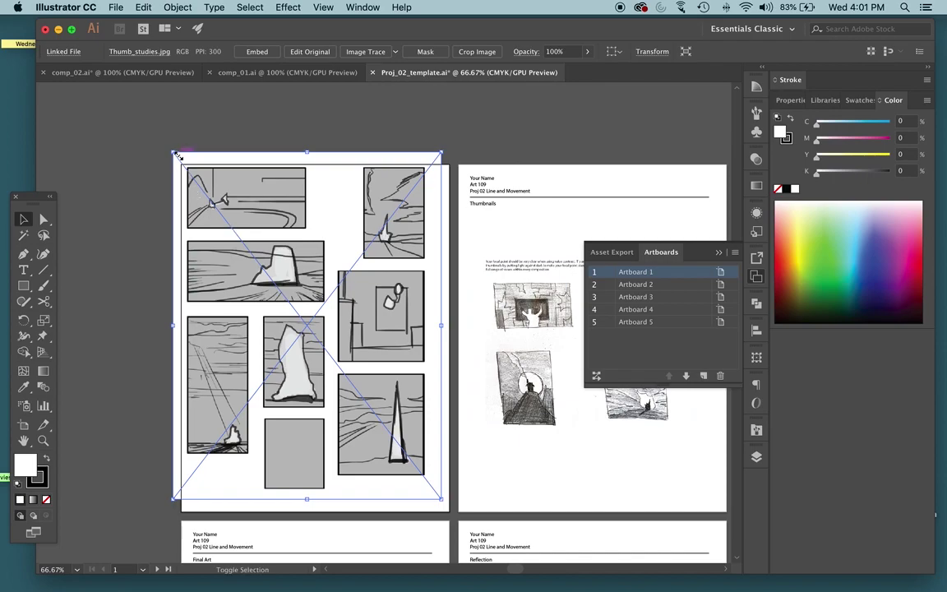
{"action": "left_click_drag", "start_coordinate": [175, 156], "coordinate": [237, 236]}
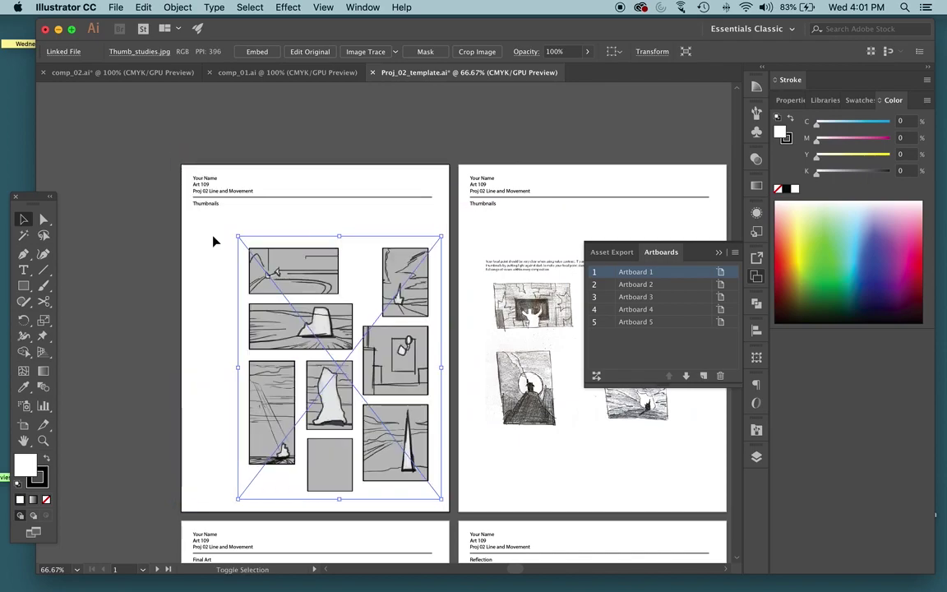
{"action": "left_click_drag", "start_coordinate": [329, 286], "coordinate": [303, 270]}
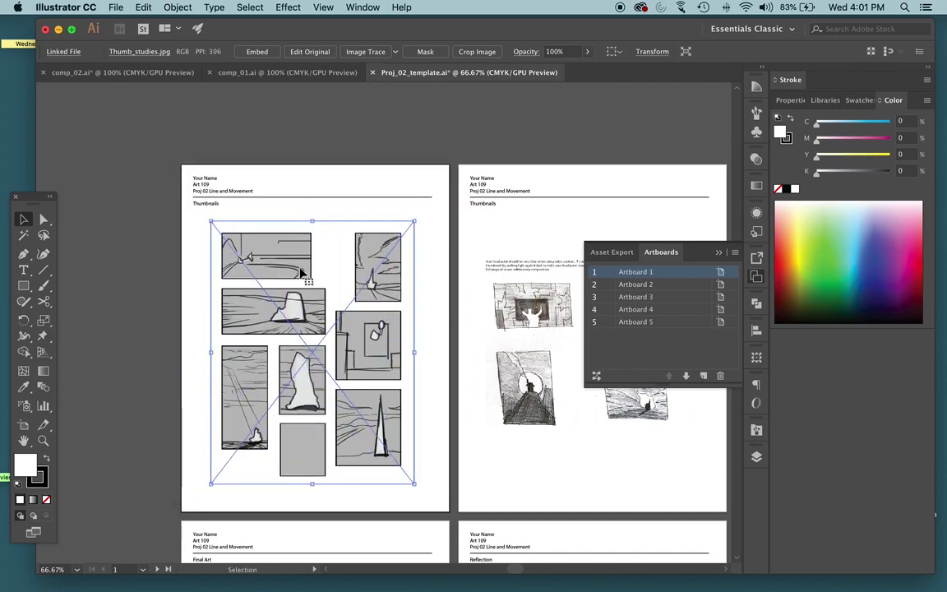
{"action": "left_click_drag", "start_coordinate": [211, 483], "coordinate": [202, 494]}
{"action": "left_click_drag", "start_coordinate": [414, 494], "coordinate": [426, 508]}
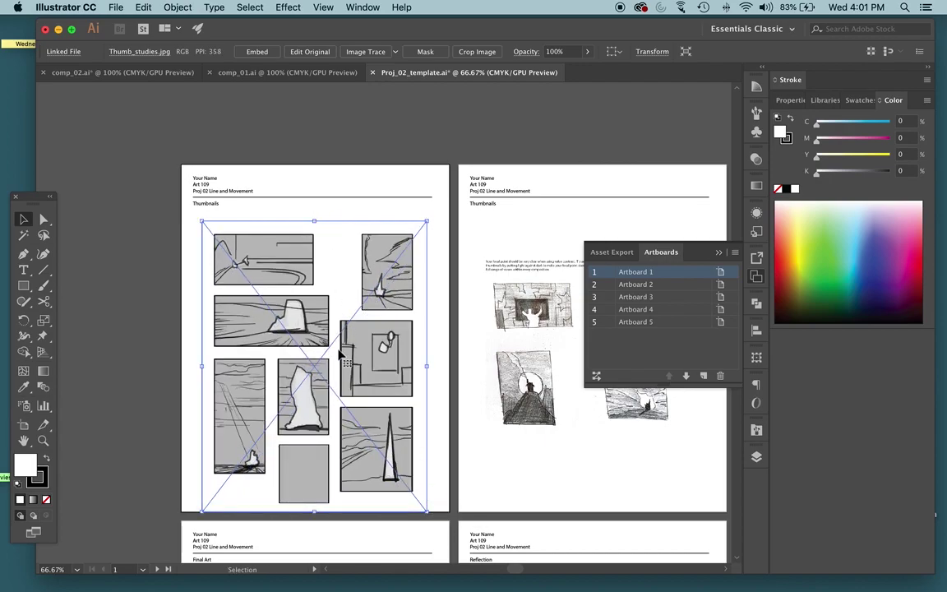
{"action": "left_click_drag", "start_coordinate": [347, 355], "coordinate": [342, 336]}
{"action": "left_click", "coordinate": [317, 148]}
{"action": "scroll", "coordinate": [334, 155], "scroll_direction": "right", "scroll_amount": 5}
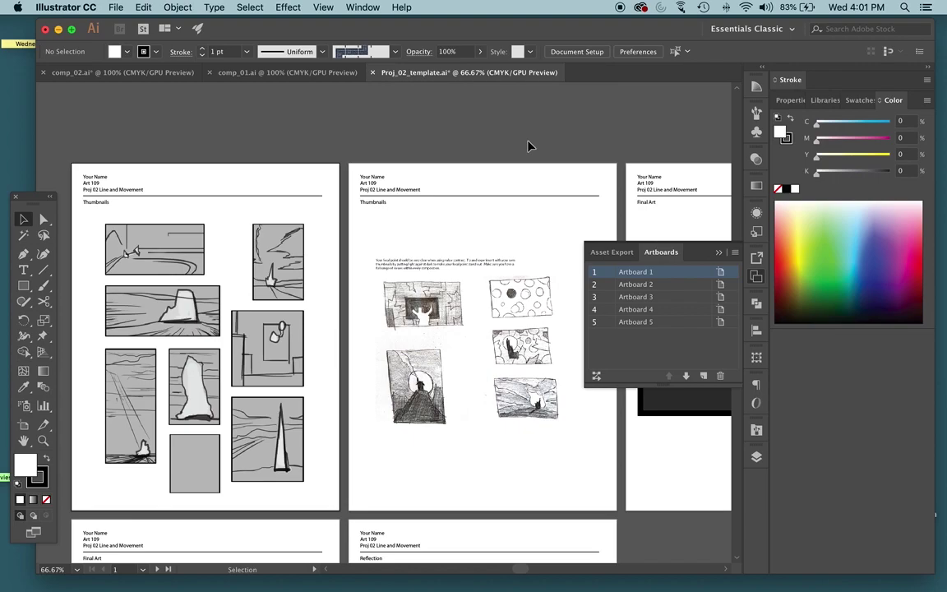
Embed the thumbnail studies image and the value sketch image on the first two artboards
{"action": "left_click", "coordinate": [220, 268]}
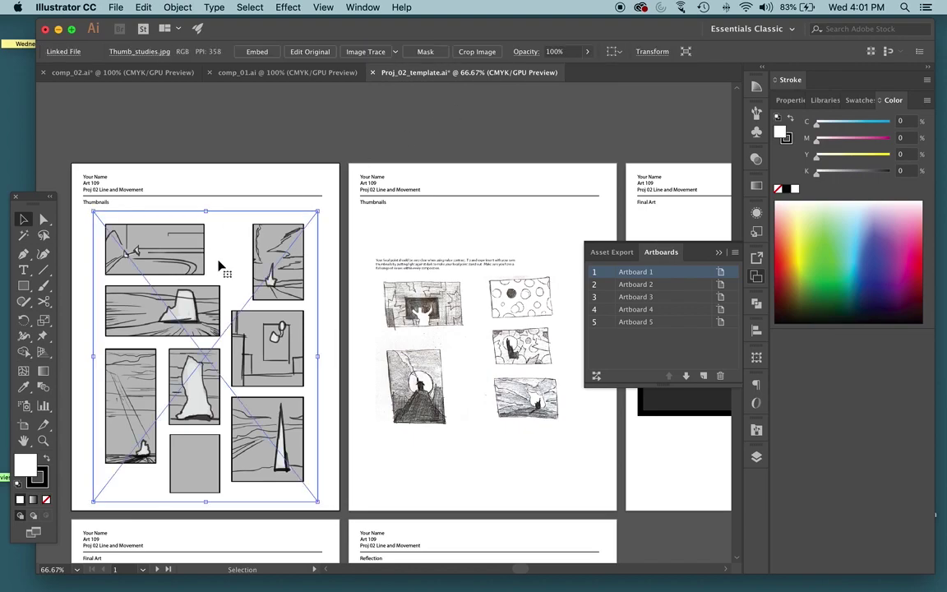
{"action": "left_click", "coordinate": [254, 51]}
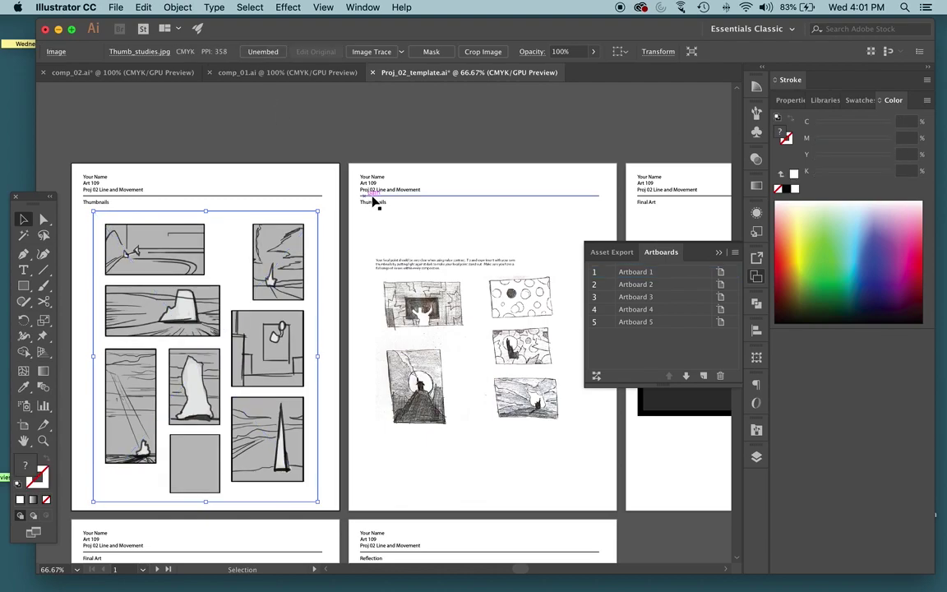
{"action": "left_click", "coordinate": [429, 331]}
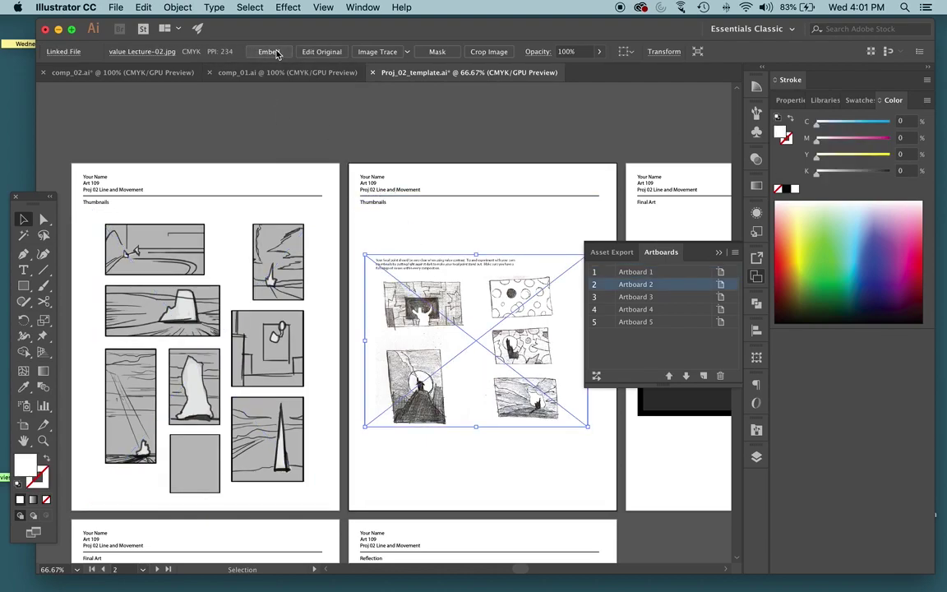
{"action": "left_click", "coordinate": [276, 54]}
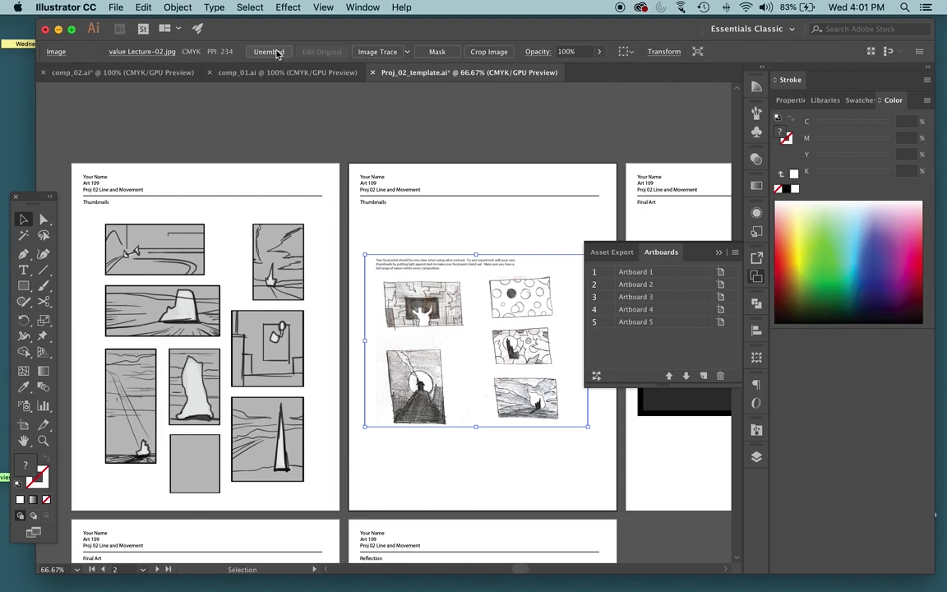
Select the artwork group on the Final Art artboard
{"action": "scroll", "coordinate": [471, 392], "scroll_direction": "right", "scroll_amount": 1}
{"action": "scroll", "coordinate": [473, 393], "scroll_direction": "right", "scroll_amount": 5}
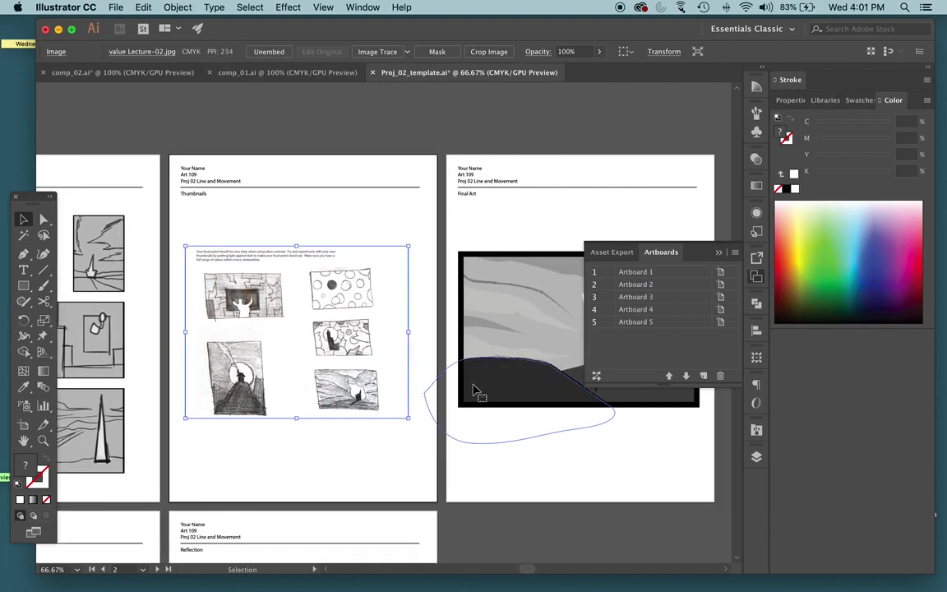
{"action": "left_click", "coordinate": [492, 280]}
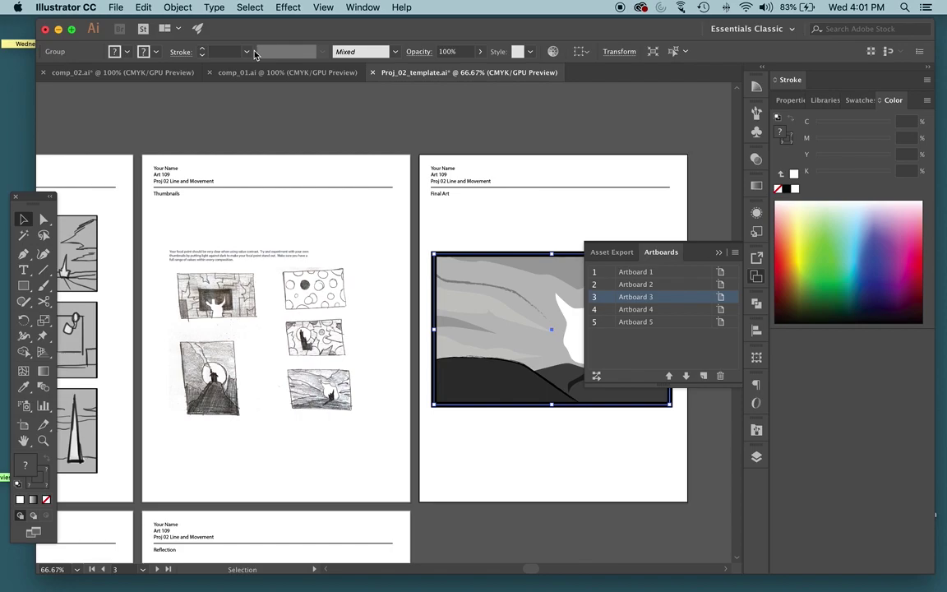
{"action": "scroll", "coordinate": [319, 173], "scroll_direction": "left", "scroll_amount": 3}
{"action": "scroll", "coordinate": [302, 168], "scroll_direction": "left", "scroll_amount": 2}
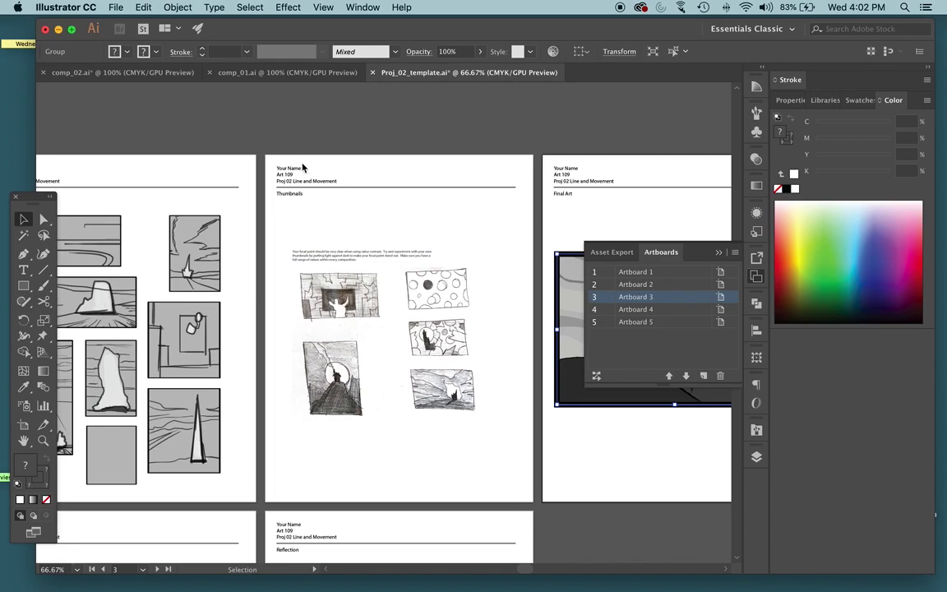
Pick the Type tool and bring the Thumbnails artboard header into view at 100%
{"action": "left_click", "coordinate": [107, 341]}
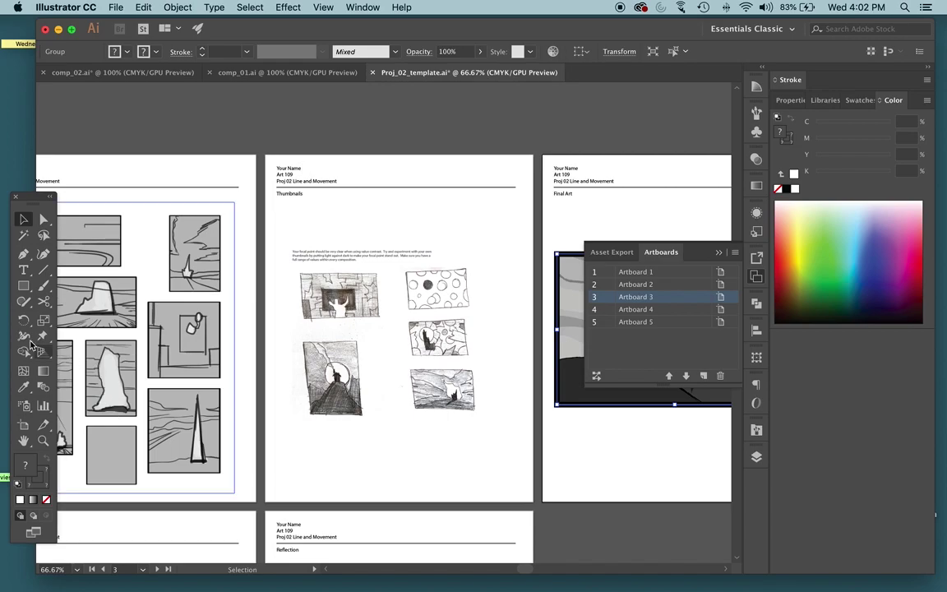
{"action": "left_click", "coordinate": [23, 272]}
{"action": "key", "text": "super+minus"}
{"action": "key", "text": "super+minus"}
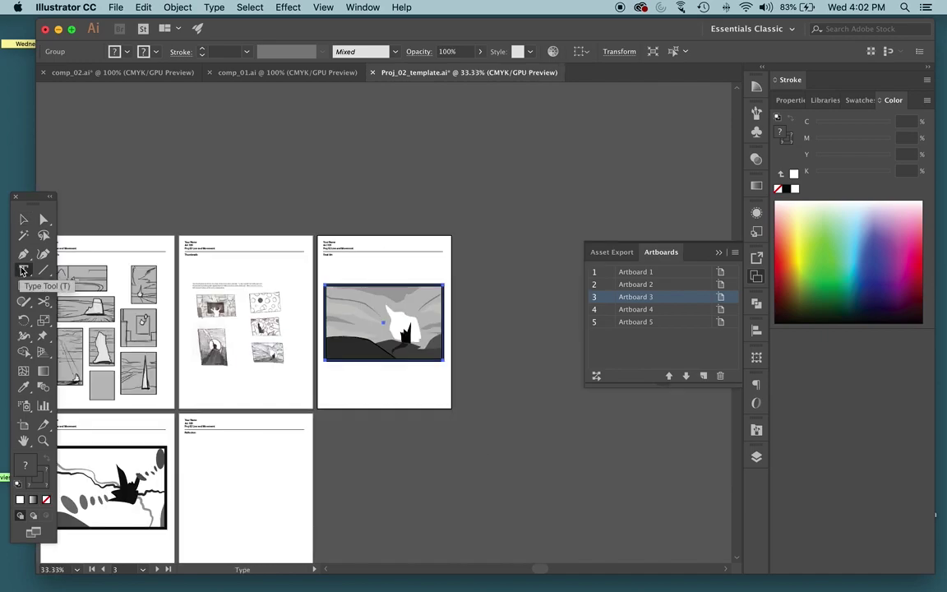
{"action": "key", "text": "super+equal"}
{"action": "key", "text": "super+1"}
{"action": "left_click_drag", "start_coordinate": [114, 163], "coordinate": [573, 287]}
Replace 'Your Name' on the second Thumbnails artboard header with the student's full name
{"action": "left_click", "coordinate": [251, 205]}
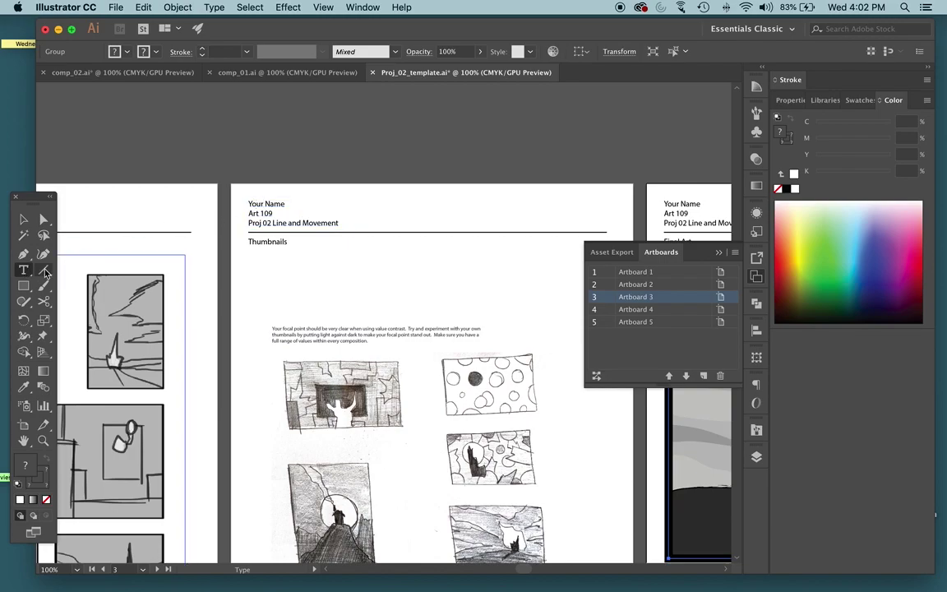
{"action": "left_click", "coordinate": [254, 203]}
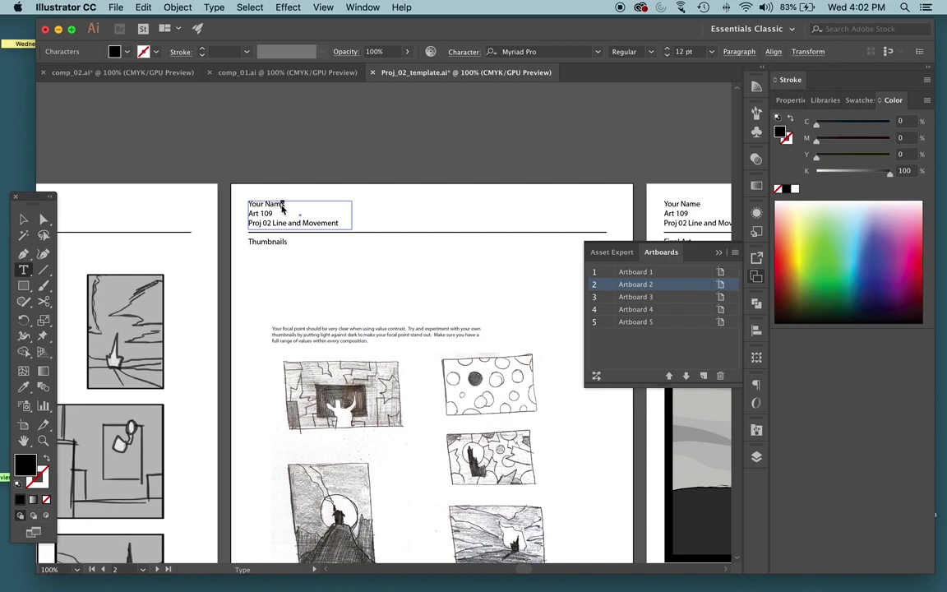
{"action": "left_click_drag", "start_coordinate": [288, 204], "coordinate": [248, 211]}
{"action": "scroll", "coordinate": [248, 214], "scroll_direction": "left", "scroll_amount": 1}
{"action": "scroll", "coordinate": [248, 213], "scroll_direction": "left", "scroll_amount": 5}
{"action": "scroll", "coordinate": [248, 214], "scroll_direction": "down", "scroll_amount": 1}
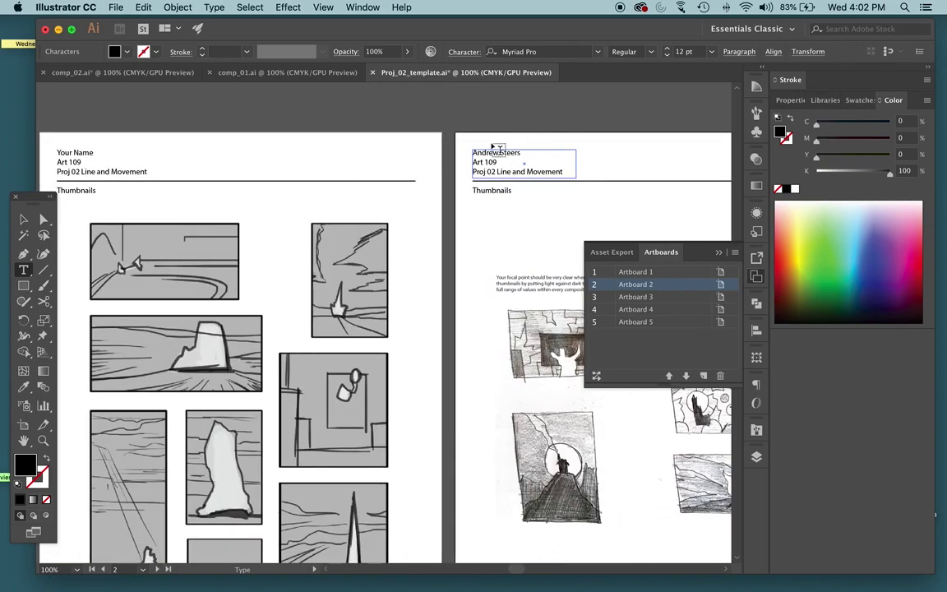
{"action": "key", "text": "Escape"}
{"action": "scroll", "coordinate": [493, 149], "scroll_direction": "left", "scroll_amount": 4}
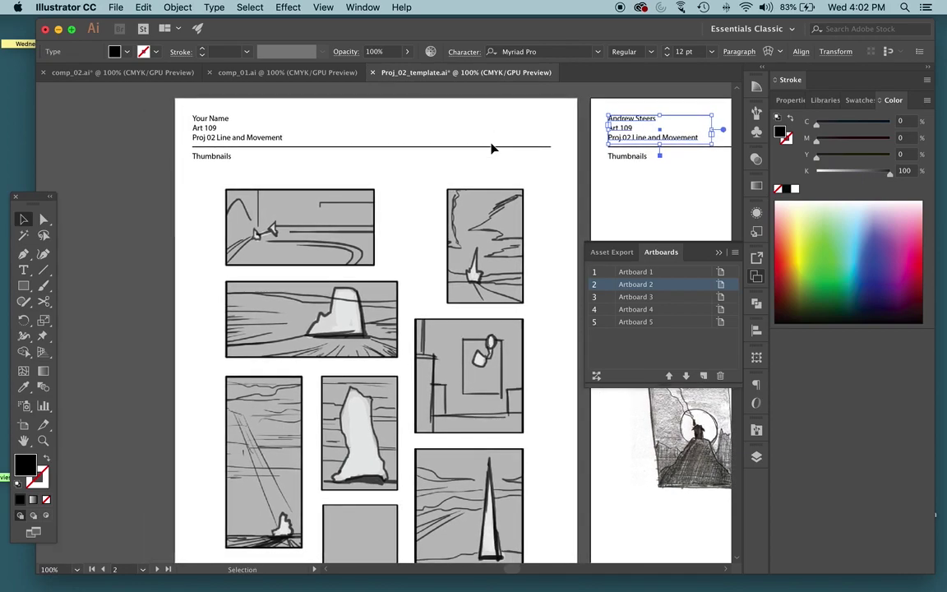
Replace 'Your Name' on the first Thumbnails header with the student's full name, keeping Art 109 on its own line
{"action": "key", "text": "t"}
{"action": "left_click", "coordinate": [211, 154]}
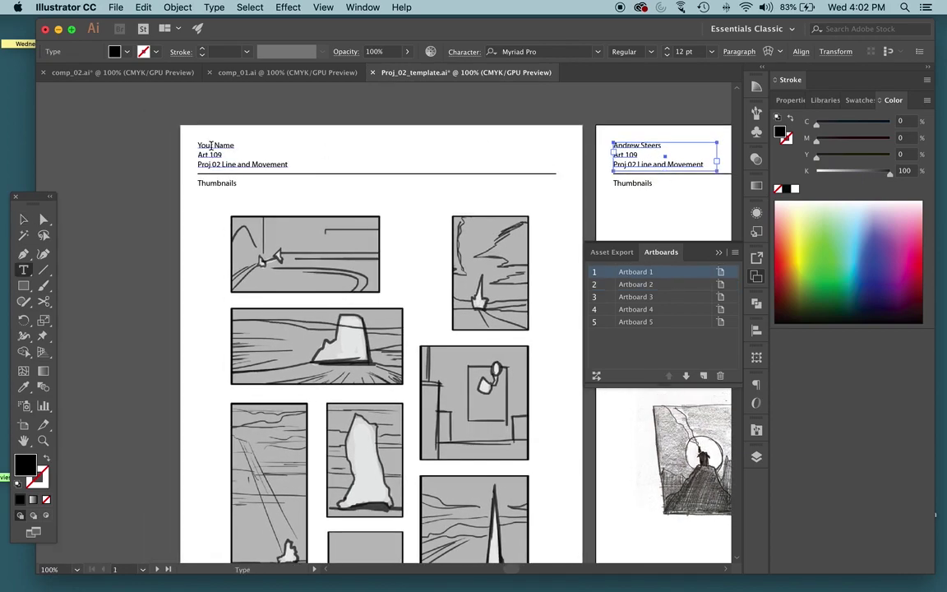
{"action": "left_click_drag", "start_coordinate": [237, 144], "coordinate": [184, 155]}
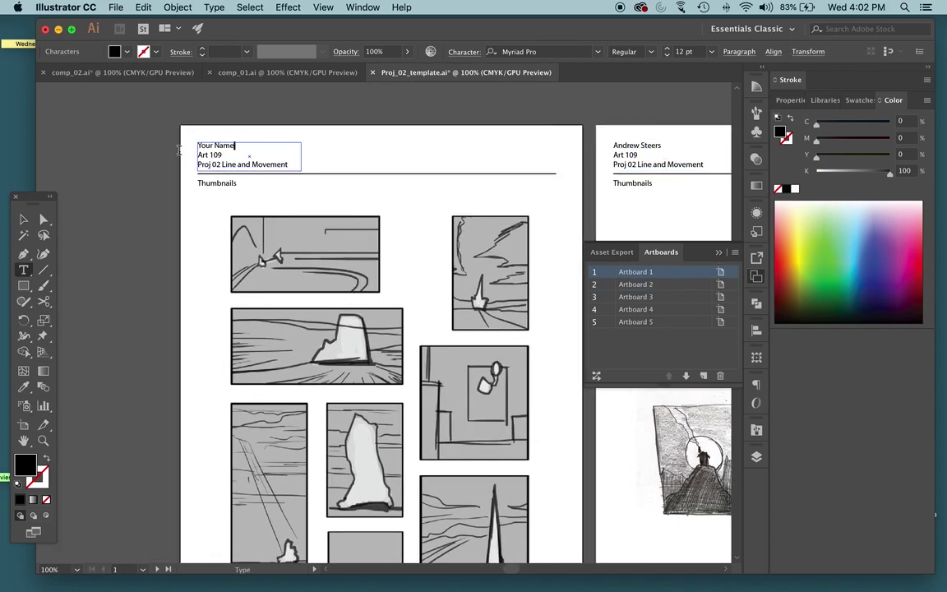
{"action": "type", "text": "Andrew"}
{"action": "key", "text": "BackSpace"}
{"action": "key", "text": "BackSpace"}
{"action": "key", "text": "BackSpace"}
{"action": "key", "text": "BackSpace"}
{"action": "key", "text": "BackSpace"}
{"action": "key", "text": "BackSpace"}
{"action": "key", "text": "BackSpace"}
{"action": "key", "text": "BackSpace"}
{"action": "key", "text": "BackSpace"}
{"action": "key", "text": "BackSpace"}
{"action": "key", "text": "BackSpace"}
{"action": "key", "text": "BackSpace"}
{"action": "key", "text": "BackSpace"}
{"action": "key", "text": "BackSpace"}
{"action": "key", "text": "BackSpace"}
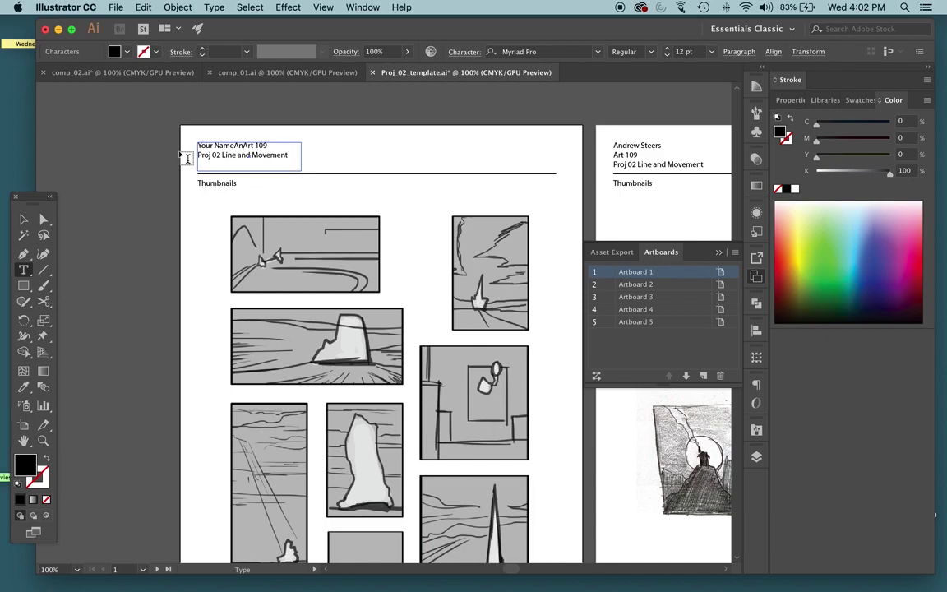
{"action": "key", "text": "Return"}
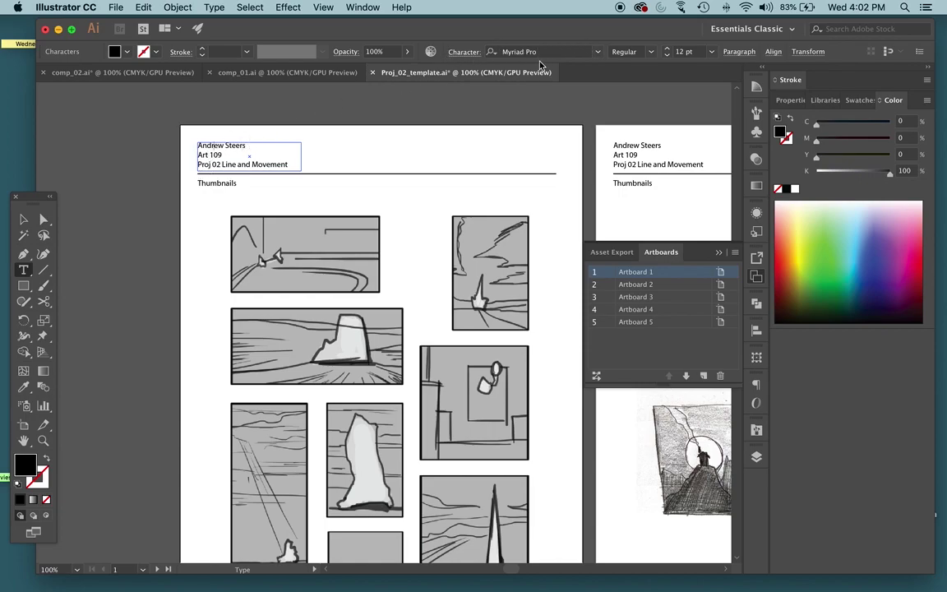
Set the header name text size to 12 pt and finish editing
{"action": "left_click", "coordinate": [596, 51]}
{"action": "left_click", "coordinate": [595, 51]}
{"action": "double_click", "coordinate": [681, 51]}
{"action": "key", "text": "BackSpace"}
{"action": "type", "text": "12"}
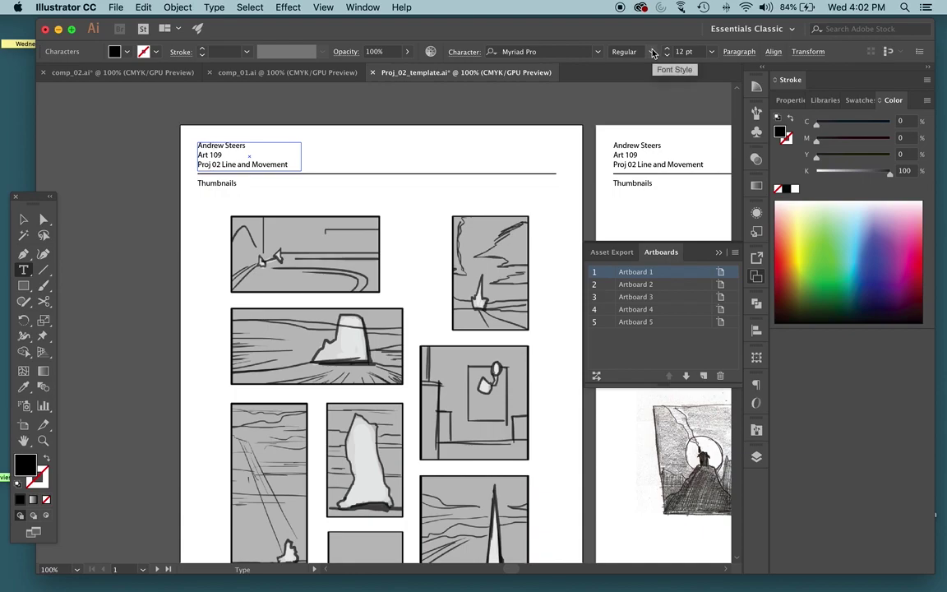
{"action": "key", "text": "Escape"}
{"action": "left_click", "coordinate": [518, 131]}
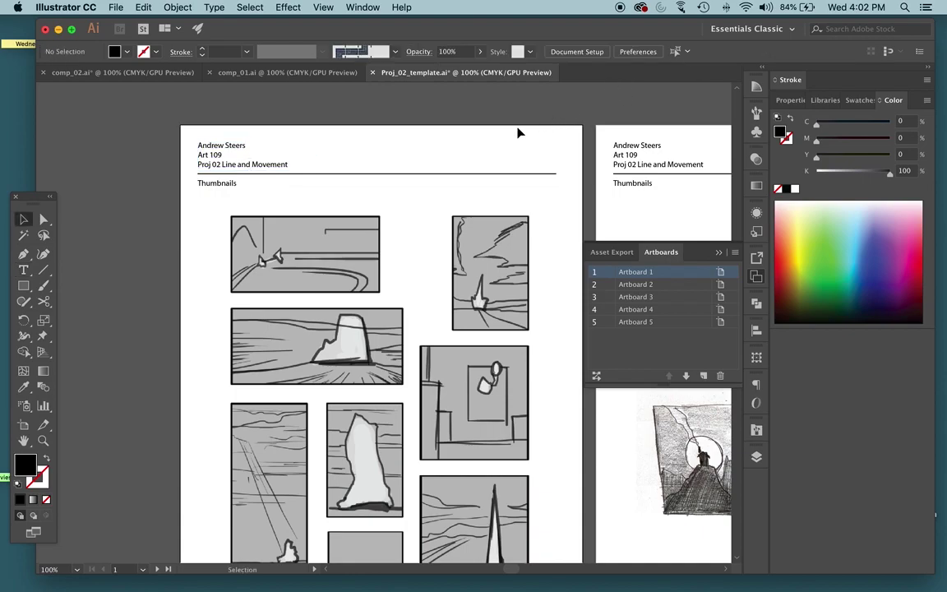
{"action": "scroll", "coordinate": [518, 131], "scroll_direction": "right", "scroll_amount": 4}
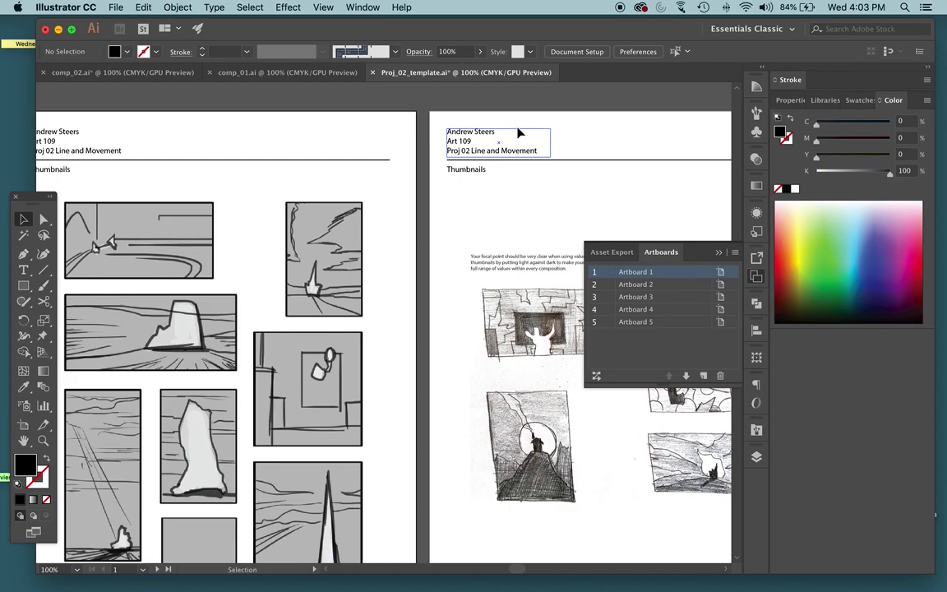
{"action": "scroll", "coordinate": [502, 140], "scroll_direction": "down", "scroll_amount": 10}
{"action": "scroll", "coordinate": [502, 140], "scroll_direction": "right", "scroll_amount": 4}
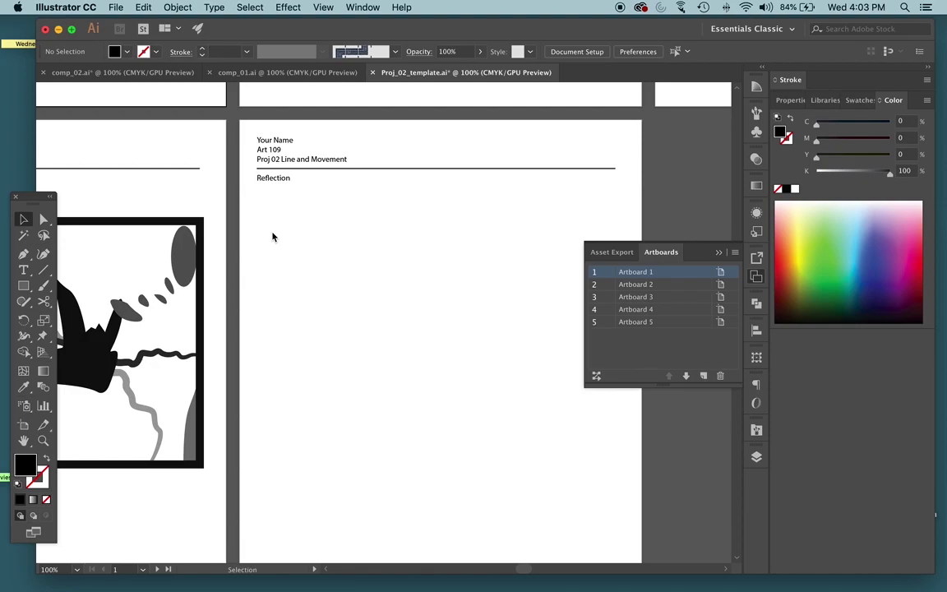
{"action": "mouse_move", "coordinate": [346, 590]}
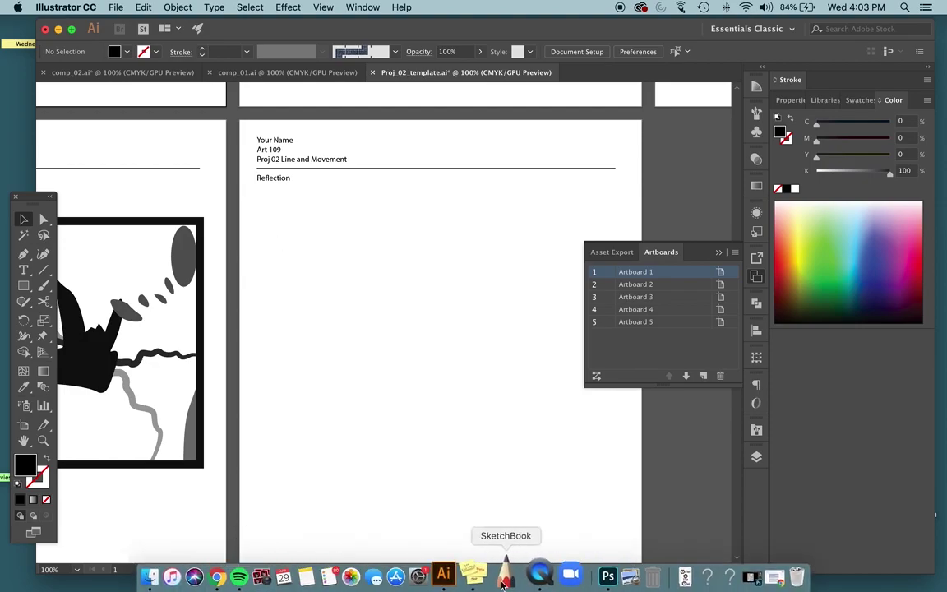
Select the first two paragraphs of the Online Classes Google Doc, then return to the Illustrator template
{"action": "left_click", "coordinate": [220, 575]}
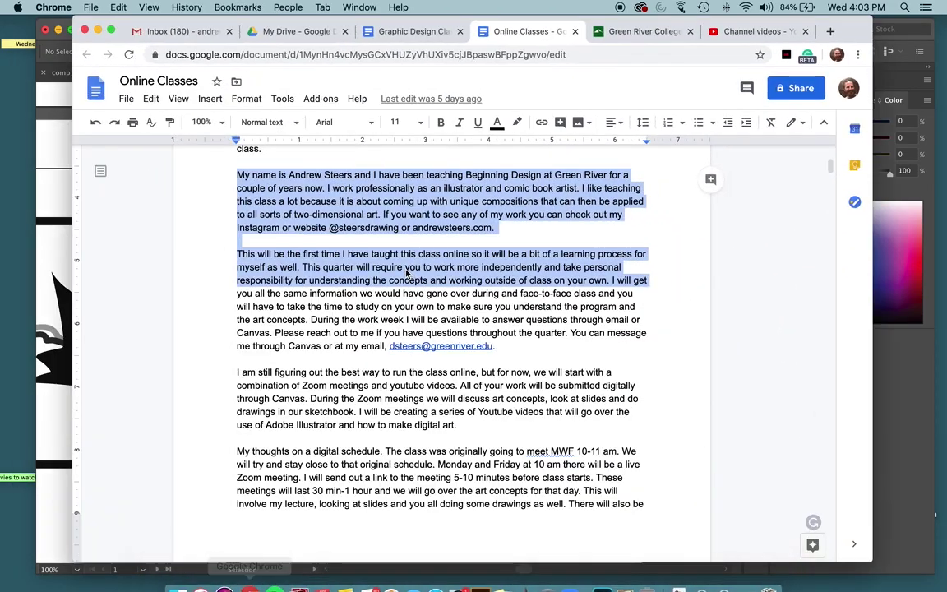
{"action": "scroll", "coordinate": [304, 242], "scroll_direction": "up", "scroll_amount": 3}
{"action": "scroll", "coordinate": [305, 243], "scroll_direction": "down", "scroll_amount": 1}
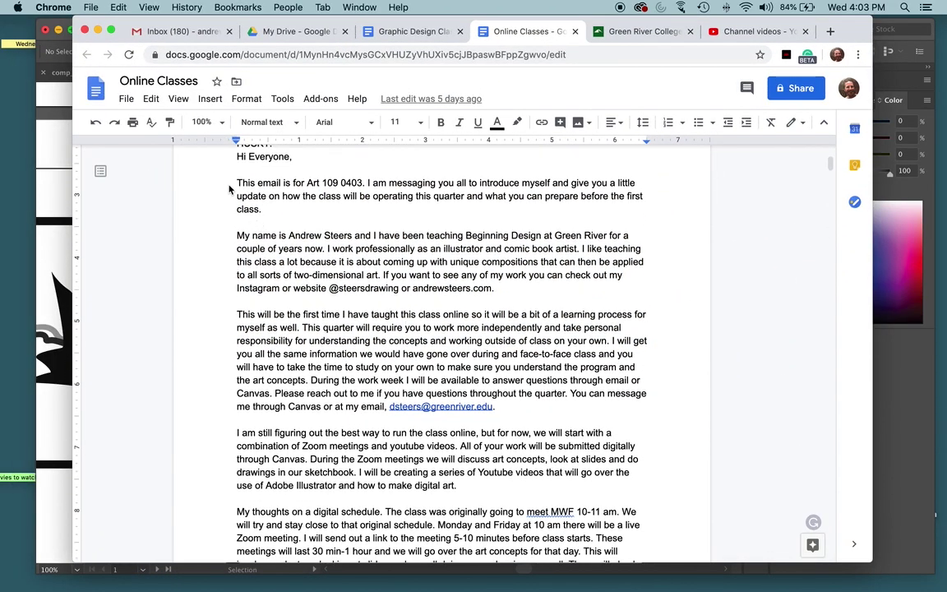
{"action": "left_click_drag", "start_coordinate": [218, 181], "coordinate": [545, 297]}
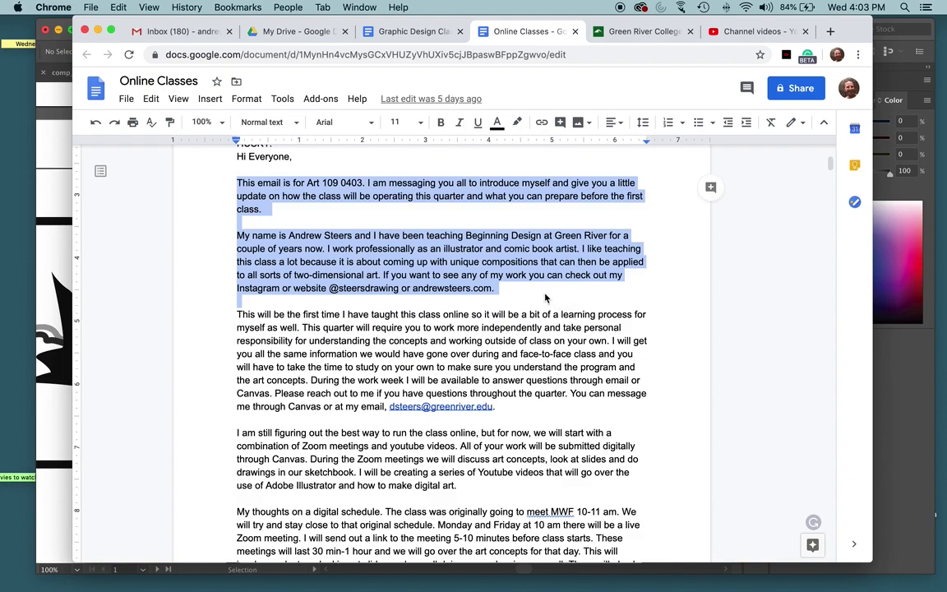
{"action": "left_click", "coordinate": [42, 88]}
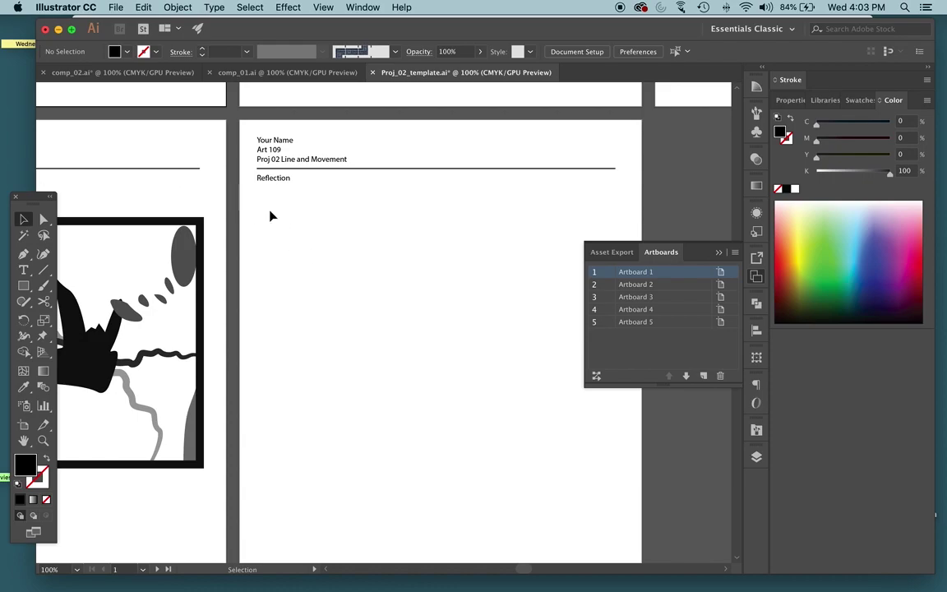
Draw an area-type box under the Reflection heading, replace the Lorem ipsum with the pasted email paragraphs
{"action": "left_click", "coordinate": [23, 268]}
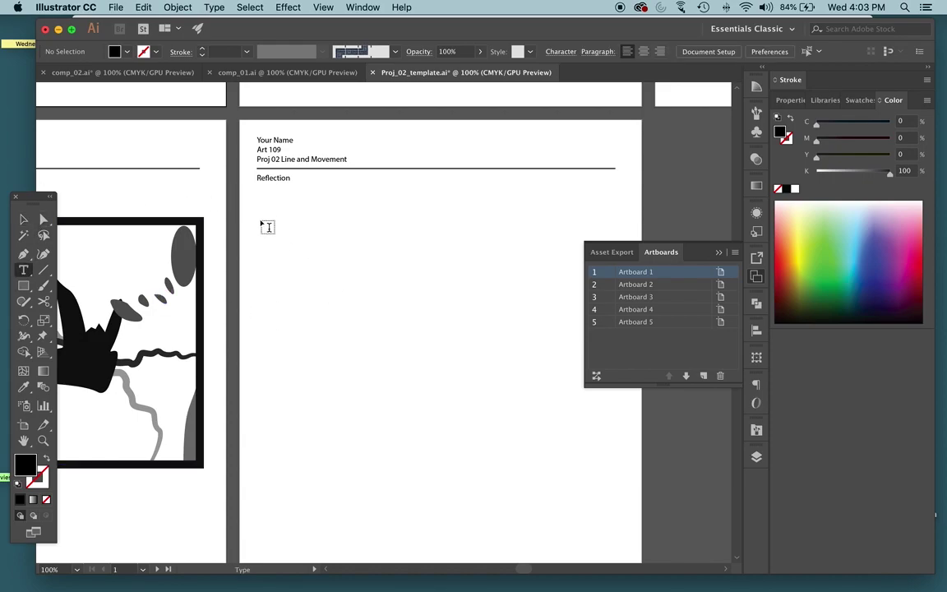
{"action": "left_click_drag", "start_coordinate": [260, 198], "coordinate": [626, 395]}
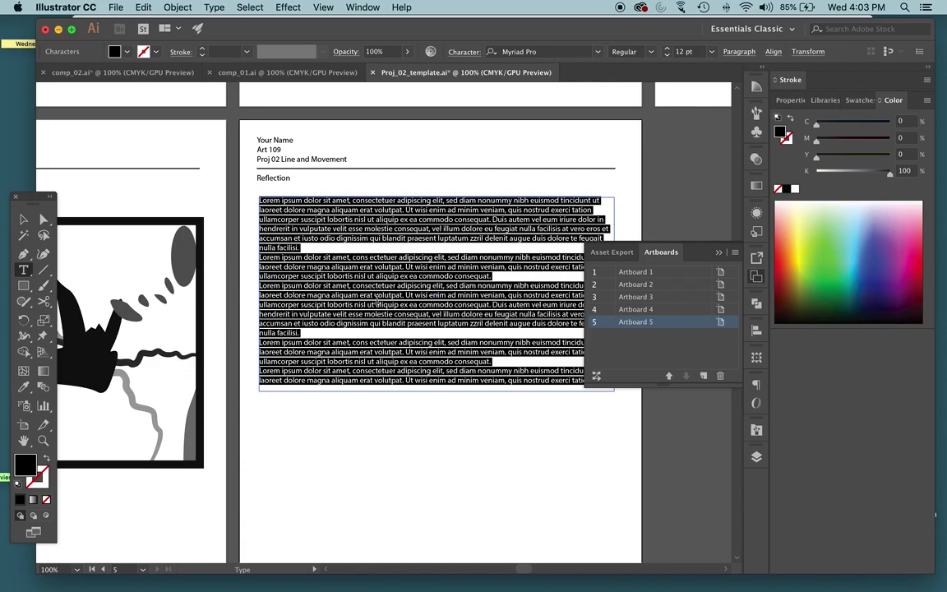
{"action": "key", "text": "BackSpace"}
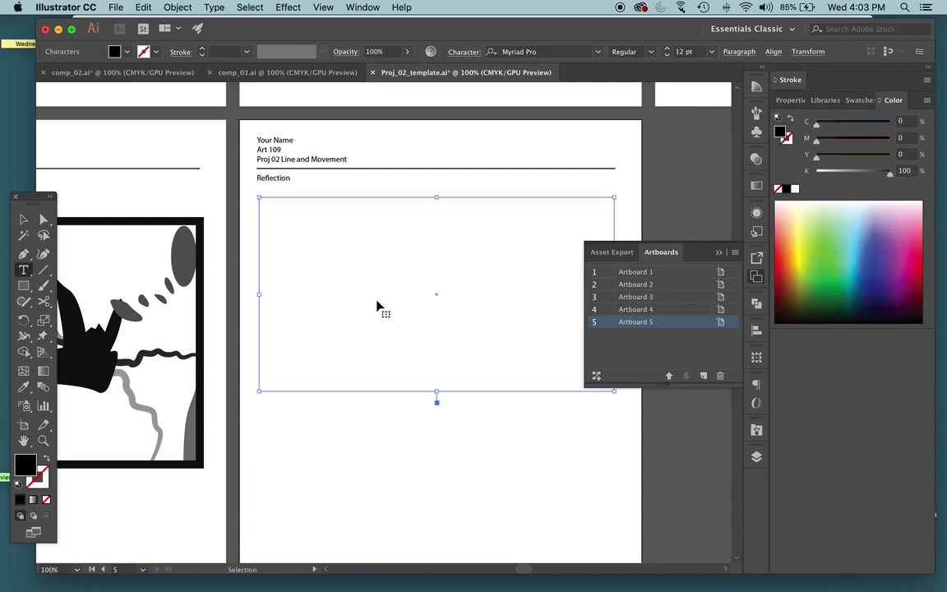
{"action": "key", "text": "super+v"}
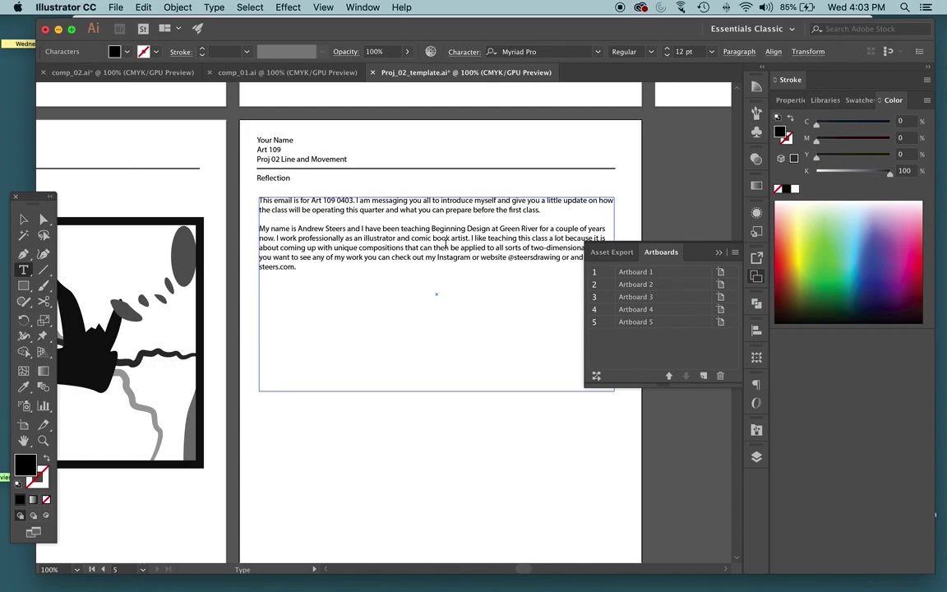
{"action": "key", "text": "Escape"}
{"action": "mouse_move", "coordinate": [447, 250]}
{"action": "left_mouse_down"}
{"action": "mouse_move", "coordinate": [457, 263]}
{"action": "mouse_move", "coordinate": [451, 250]}
{"action": "left_mouse_up"}
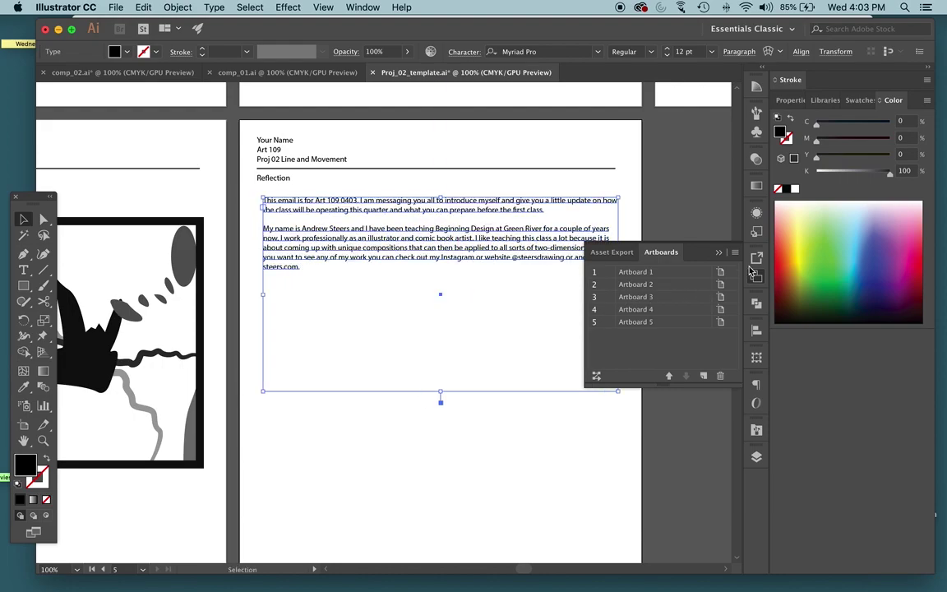
Close the artboards list, check the second pasted paragraph, and deselect the text box
{"action": "left_click", "coordinate": [756, 277]}
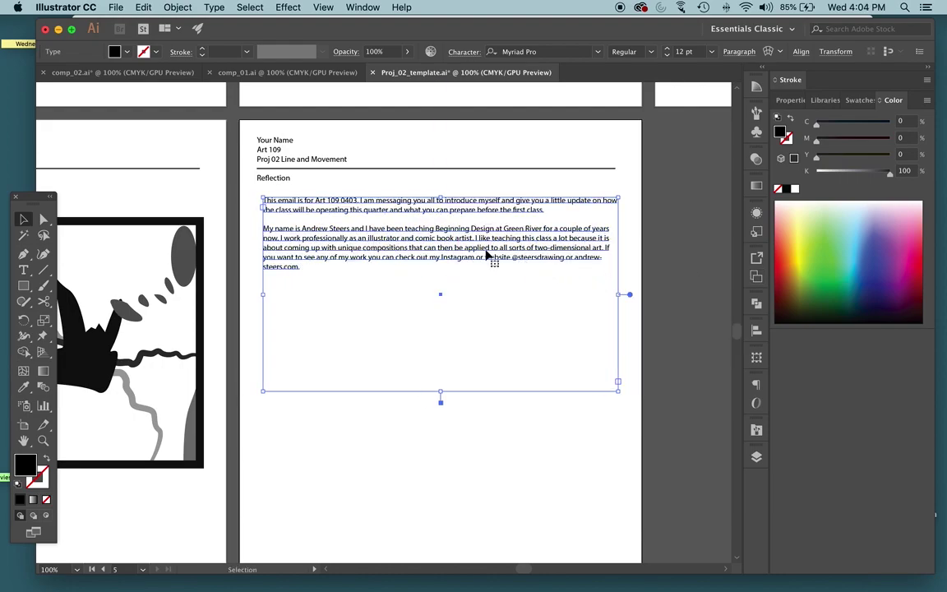
{"action": "double_click", "coordinate": [484, 245]}
{"action": "triple_click", "coordinate": [485, 245]}
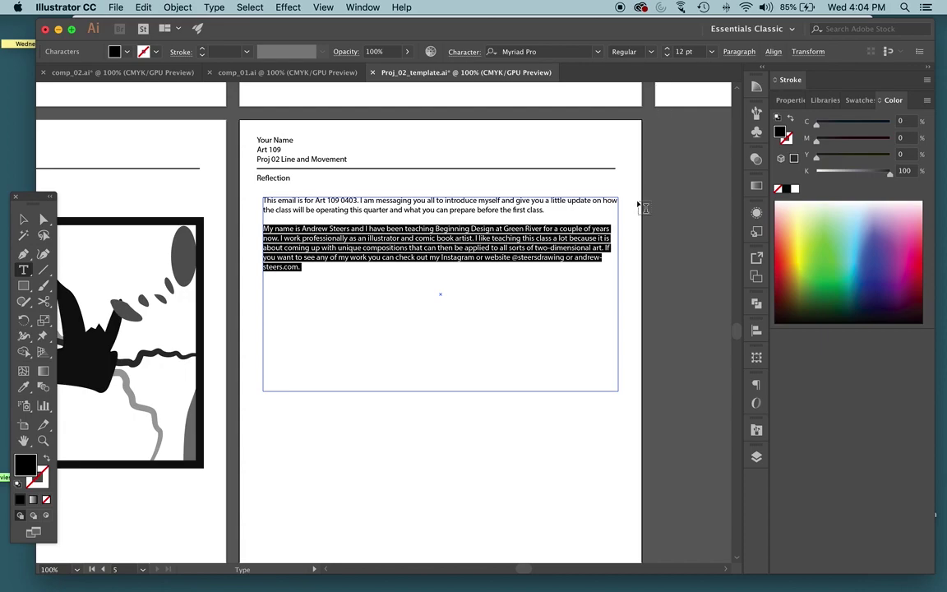
{"action": "key", "text": "Escape"}
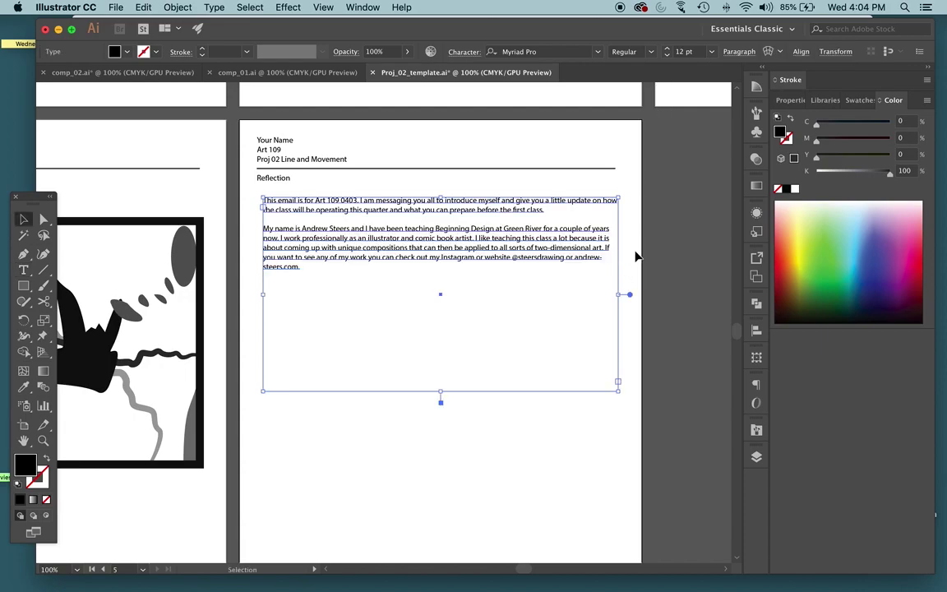
{"action": "left_click", "coordinate": [633, 255]}
{"action": "scroll", "coordinate": [595, 232], "scroll_direction": "up", "scroll_amount": 3}
Zoom out and scale the Thumb_studies.jpg image to half size
{"action": "scroll", "coordinate": [595, 234], "scroll_direction": "up", "scroll_amount": 8}
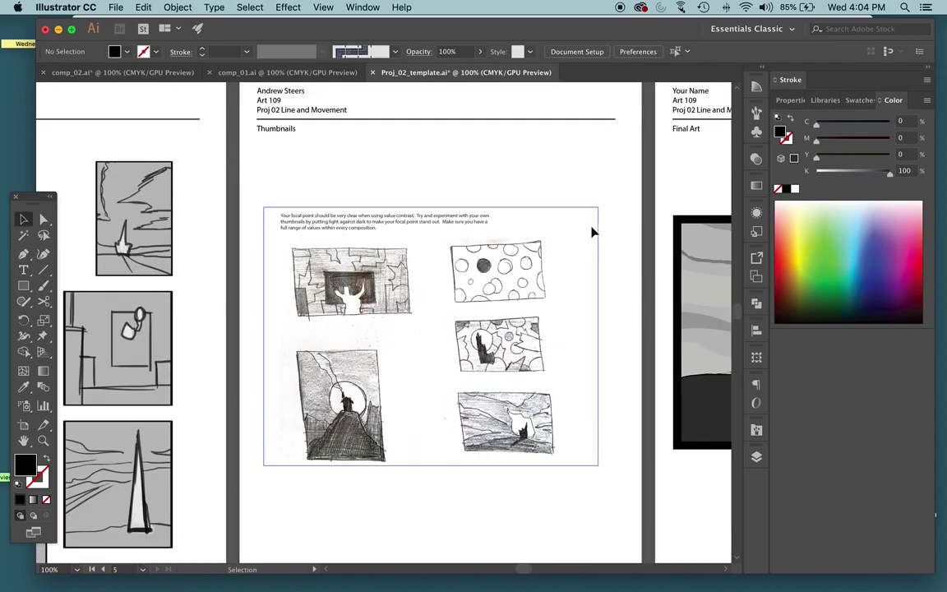
{"action": "key", "text": "super+minus"}
{"action": "key", "text": "super+minus"}
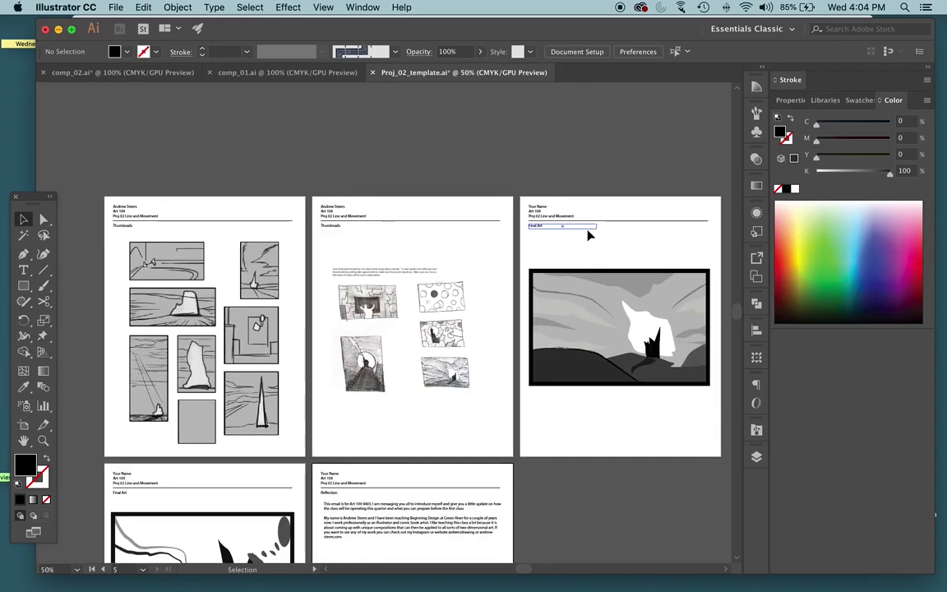
{"action": "left_click", "coordinate": [285, 431]}
{"action": "left_click_drag", "start_coordinate": [288, 450], "coordinate": [205, 341]}
Move the halved thumbnail studies to the bottom of the first Thumbnails artboard
{"action": "mouse_move", "coordinate": [326, 266]}
{"action": "left_mouse_down"}
{"action": "mouse_move", "coordinate": [212, 384]}
{"action": "mouse_move", "coordinate": [134, 320]}
{"action": "mouse_move", "coordinate": [159, 370]}
{"action": "left_mouse_up"}
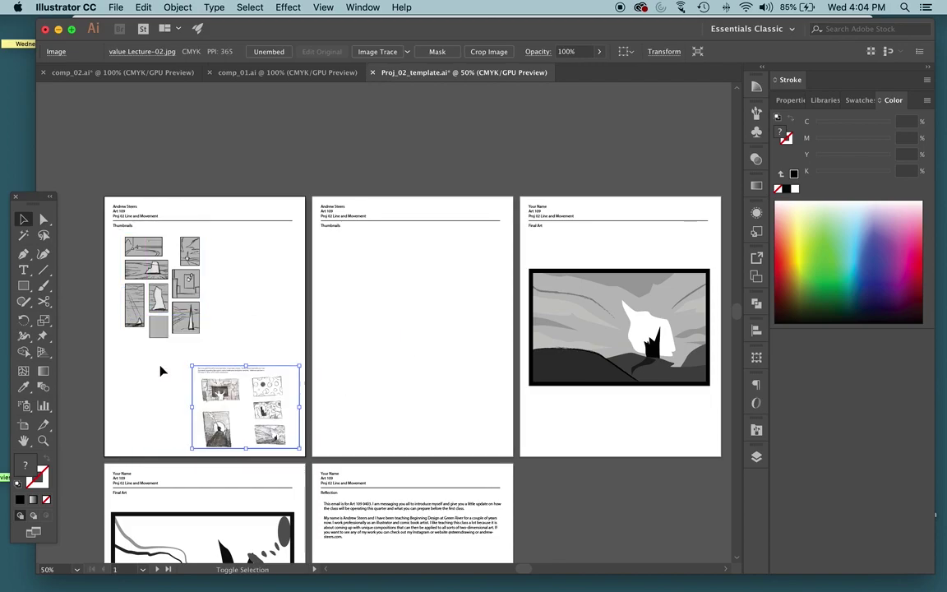
{"action": "left_click", "coordinate": [235, 318]}
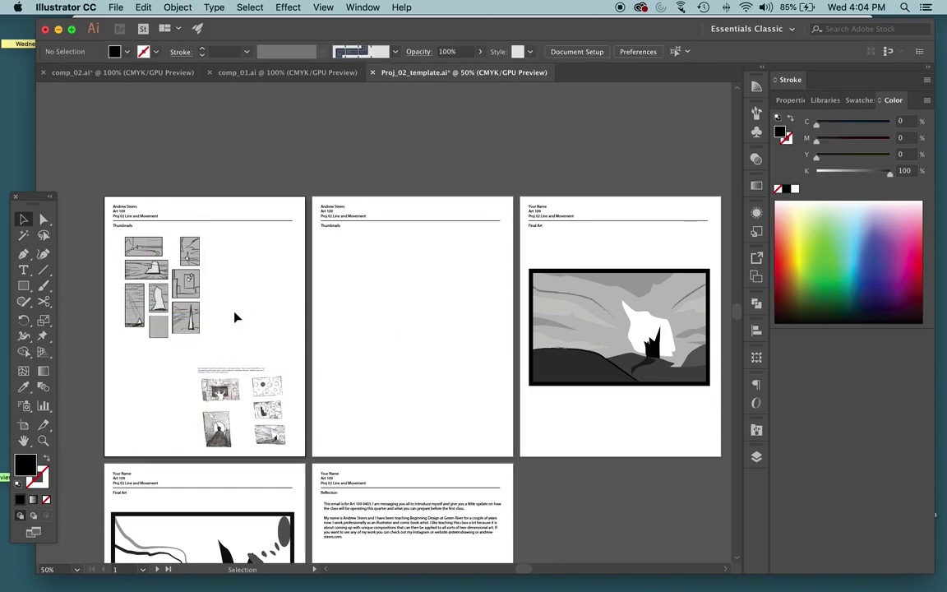
{"action": "left_click", "coordinate": [364, 263]}
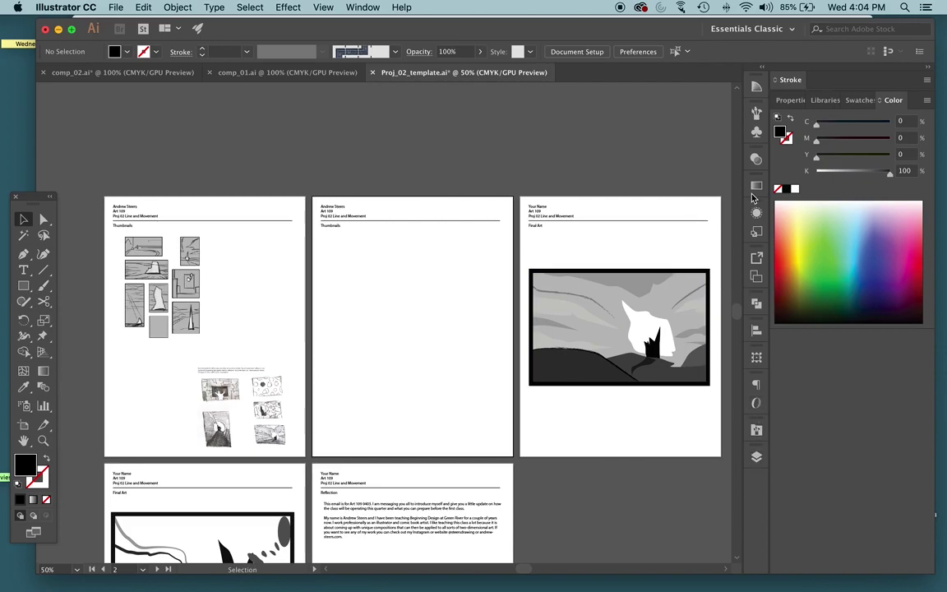
{"action": "left_click", "coordinate": [362, 9]}
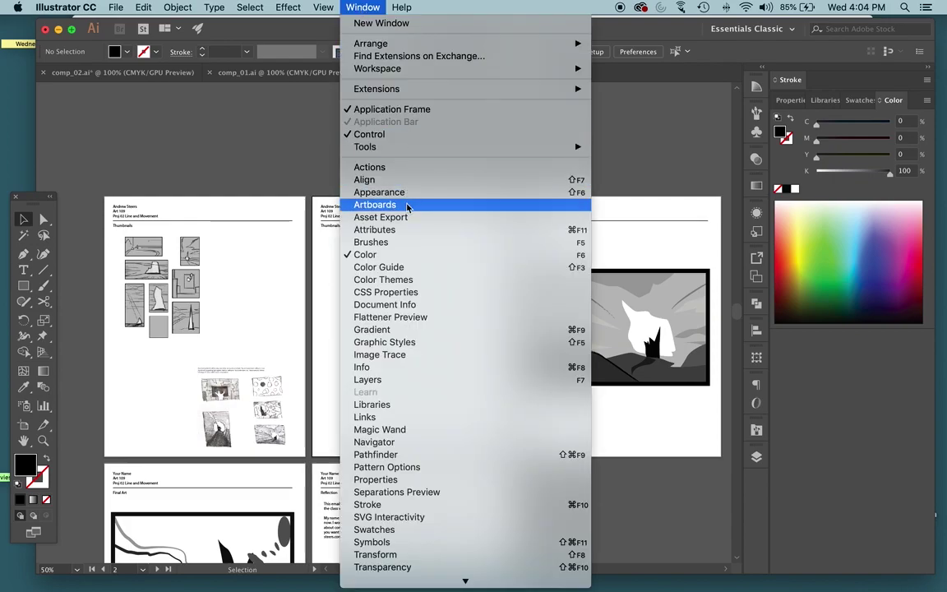
Open the Artboards panel and fit Artboards 1 through 5 in view, ending on Artboard 2
{"action": "left_click", "coordinate": [406, 206]}
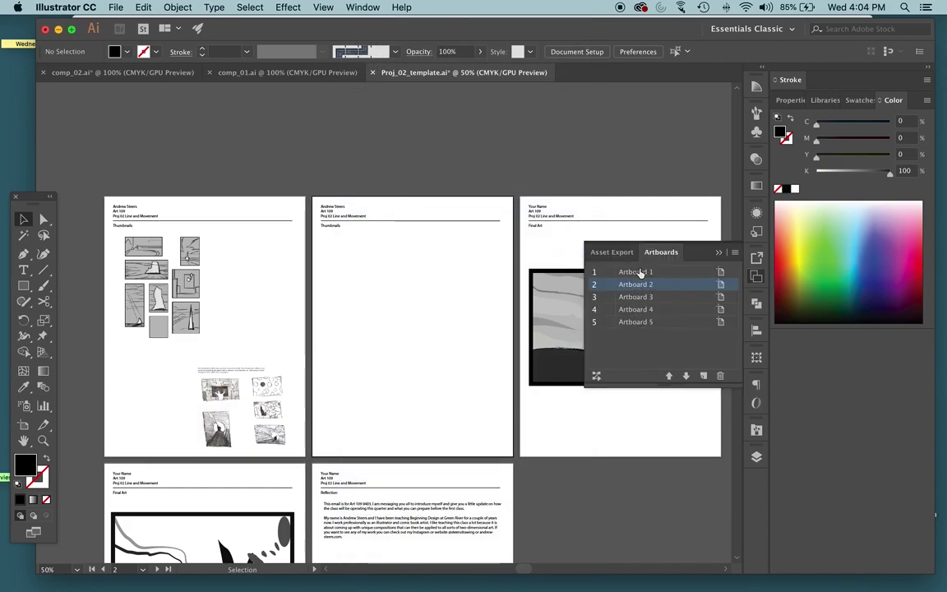
{"action": "left_click", "coordinate": [638, 272]}
{"action": "left_click", "coordinate": [638, 272]}
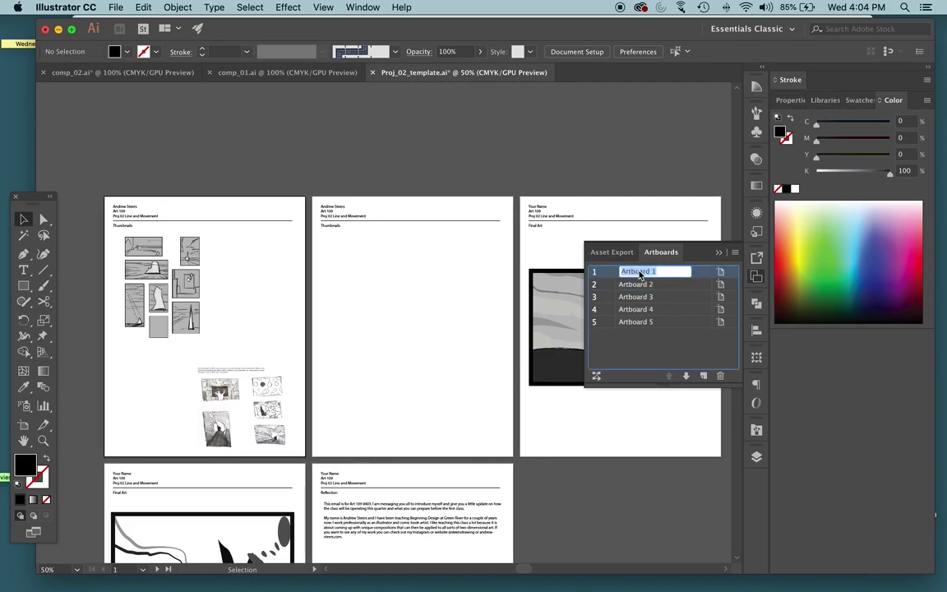
{"action": "double_click", "coordinate": [702, 278]}
{"action": "double_click", "coordinate": [693, 285]}
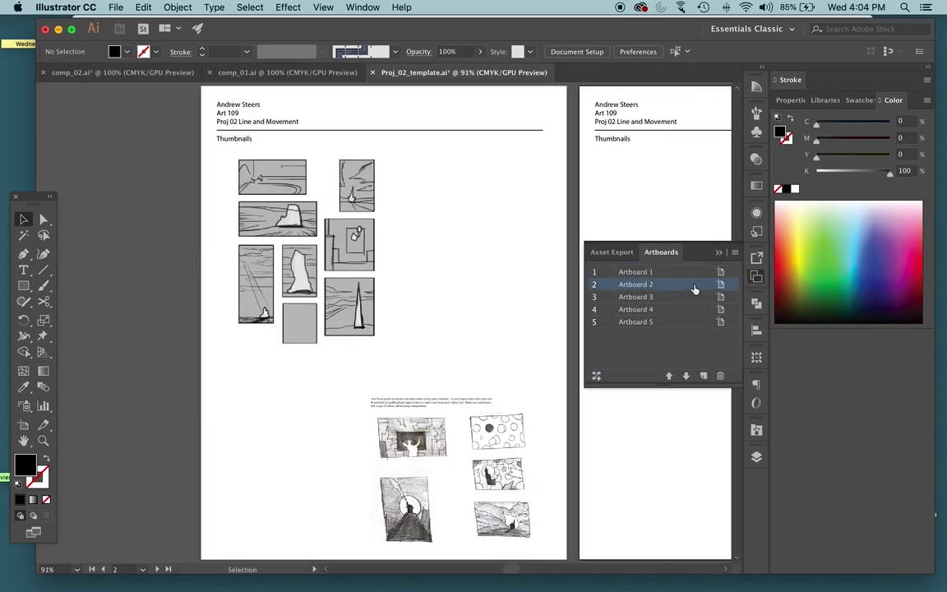
{"action": "double_click", "coordinate": [693, 297]}
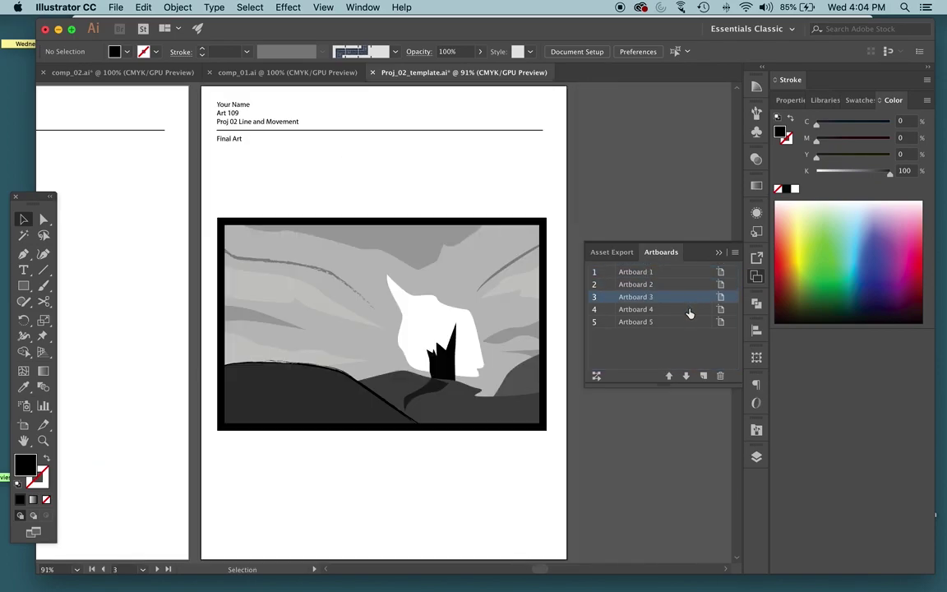
{"action": "double_click", "coordinate": [691, 309]}
{"action": "double_click", "coordinate": [692, 323]}
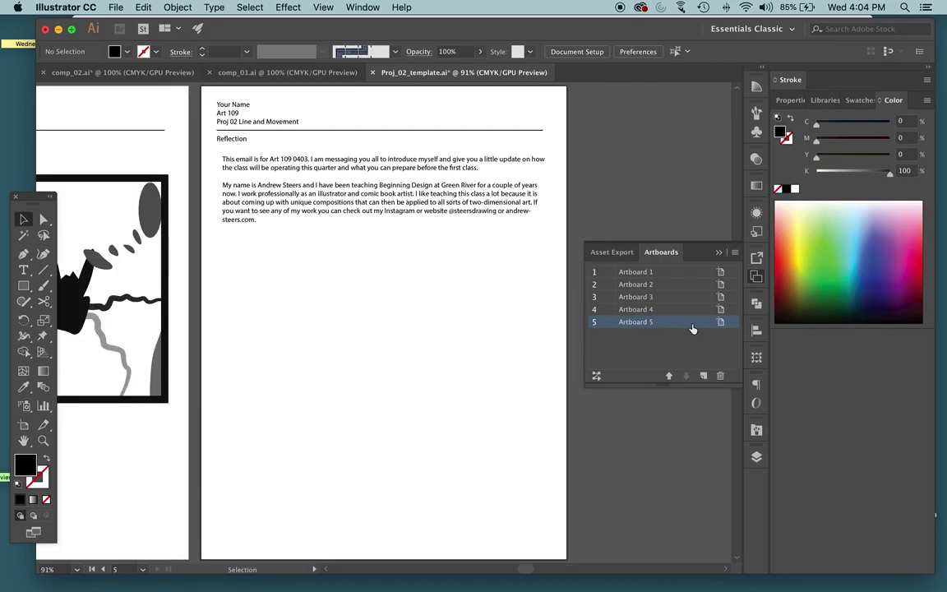
{"action": "double_click", "coordinate": [698, 286]}
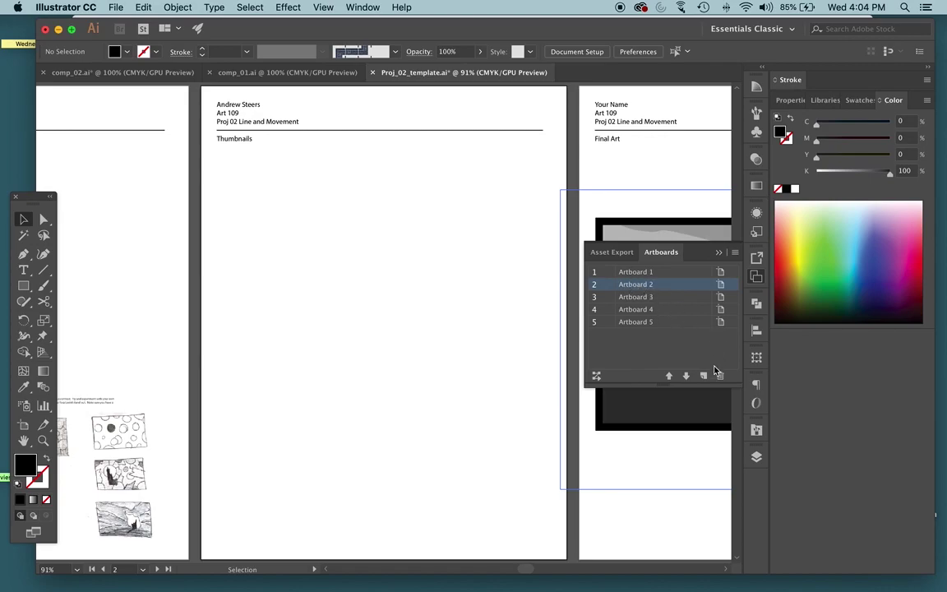
Delete Artboard 2 with its leftover header text and rule line, then zoom out
{"action": "left_click", "coordinate": [719, 375]}
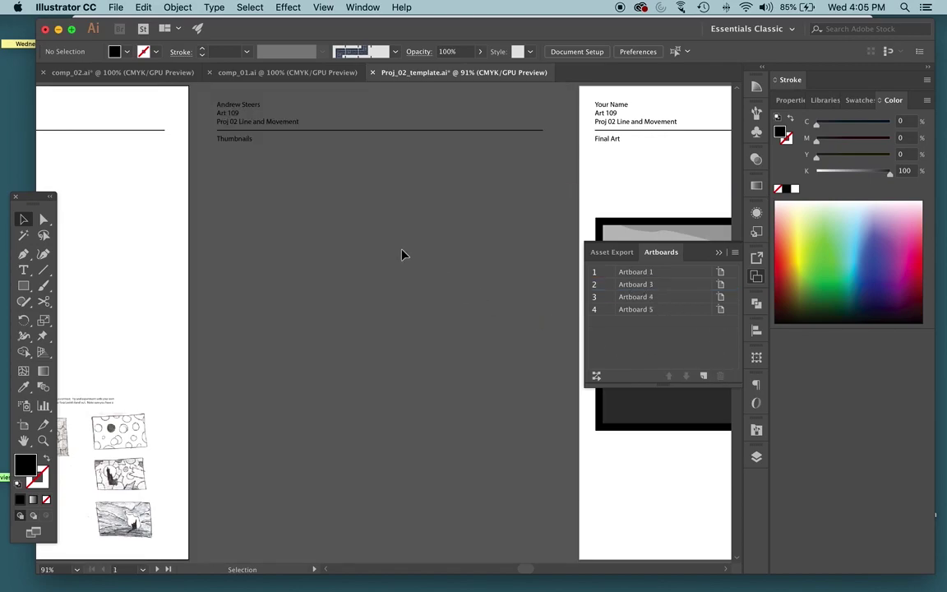
{"action": "left_click_drag", "start_coordinate": [293, 233], "coordinate": [207, 86]}
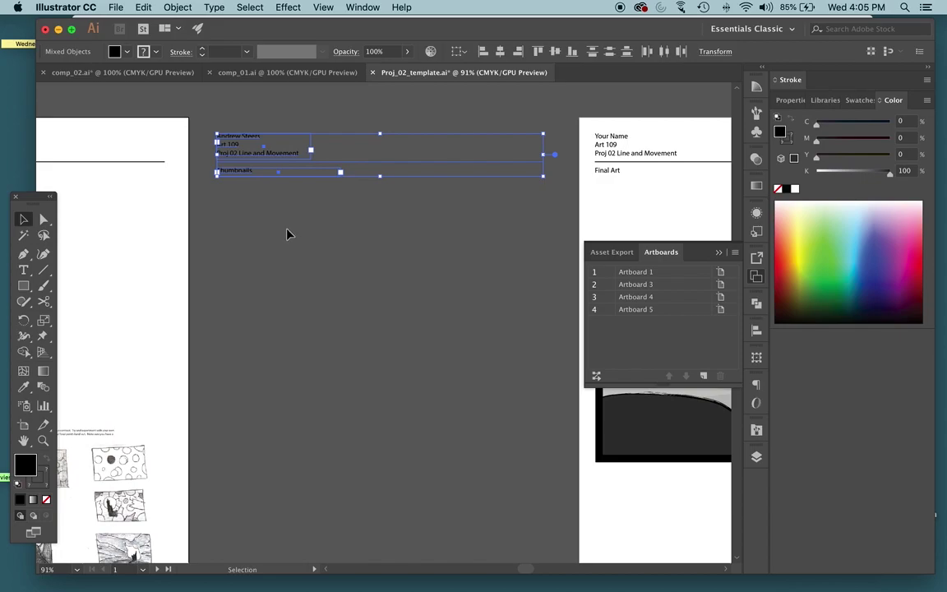
{"action": "key", "text": "Delete"}
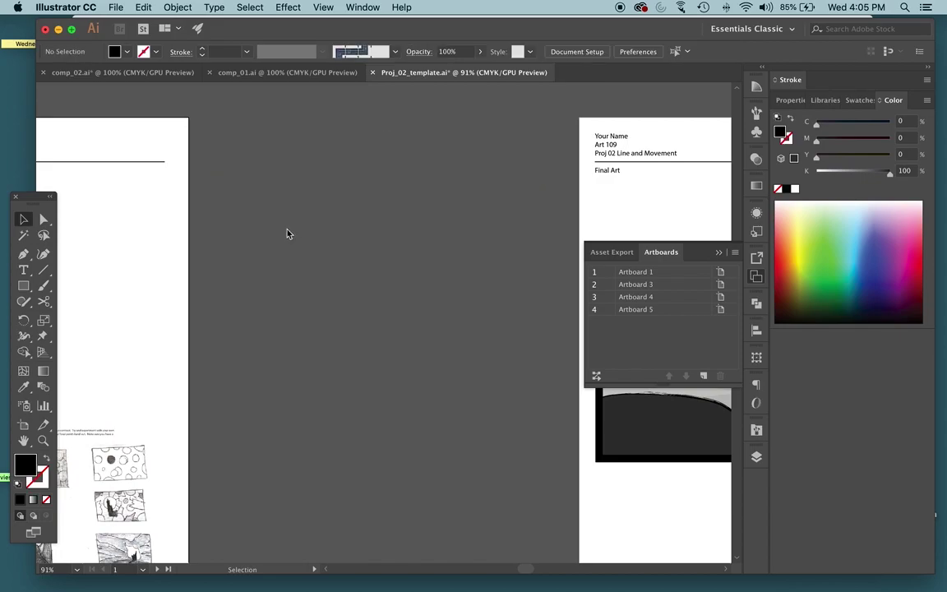
{"action": "key", "text": "super+minus"}
{"action": "key", "text": "super+minus"}
{"action": "key", "text": "super+minus"}
{"action": "scroll", "coordinate": [287, 234], "scroll_direction": "down", "scroll_amount": 3}
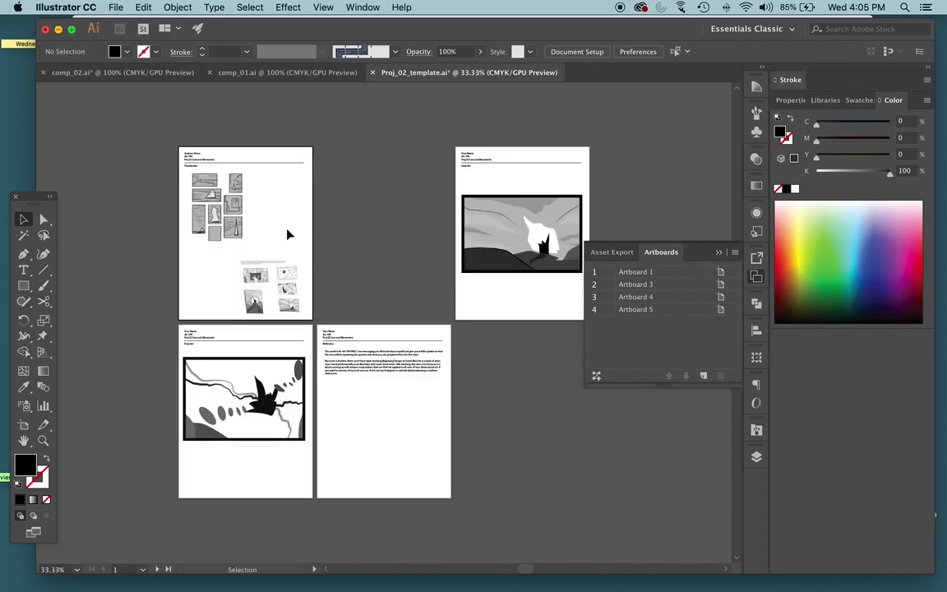